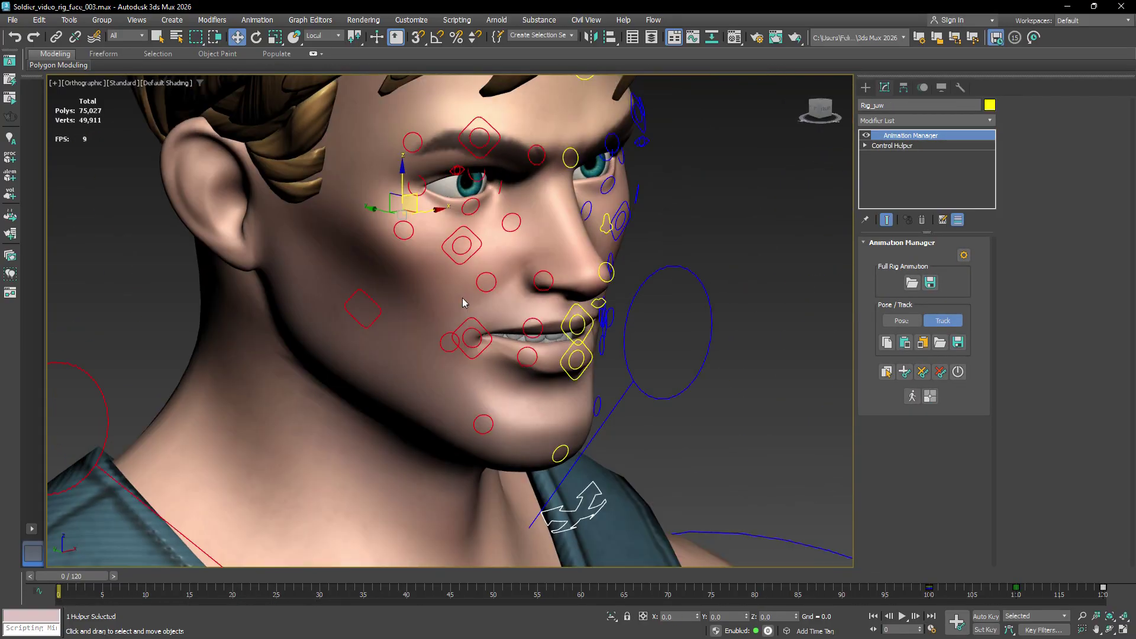
Step: Rotate Rig_jaw open and closed, then drag the Jaw, Lips and eyebrow knobs to preview motion
key(e)
mouse_move(445, 190)
mouse_down()
mouse_move(444, 219)
mouse_move(444, 189)
mouse_up()
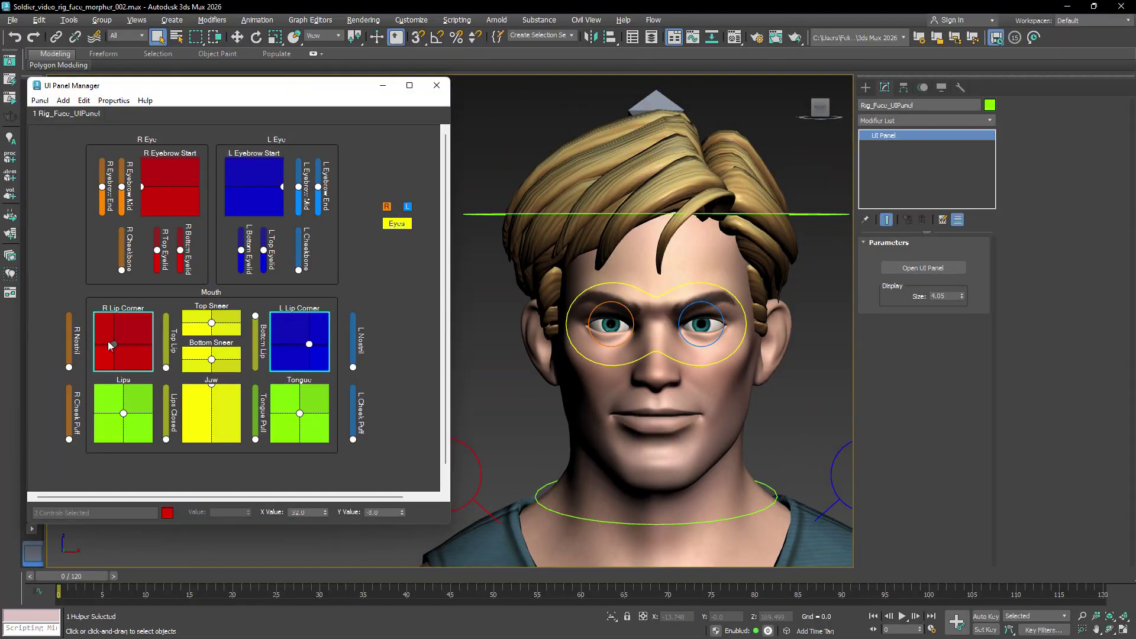
mouse_move(211, 384)
mouse_down()
mouse_move(212, 438)
mouse_move(211, 384)
mouse_up()
mouse_move(123, 413)
mouse_down()
mouse_move(107, 439)
mouse_move(123, 413)
mouse_up()
drag(298, 187, 298, 165)
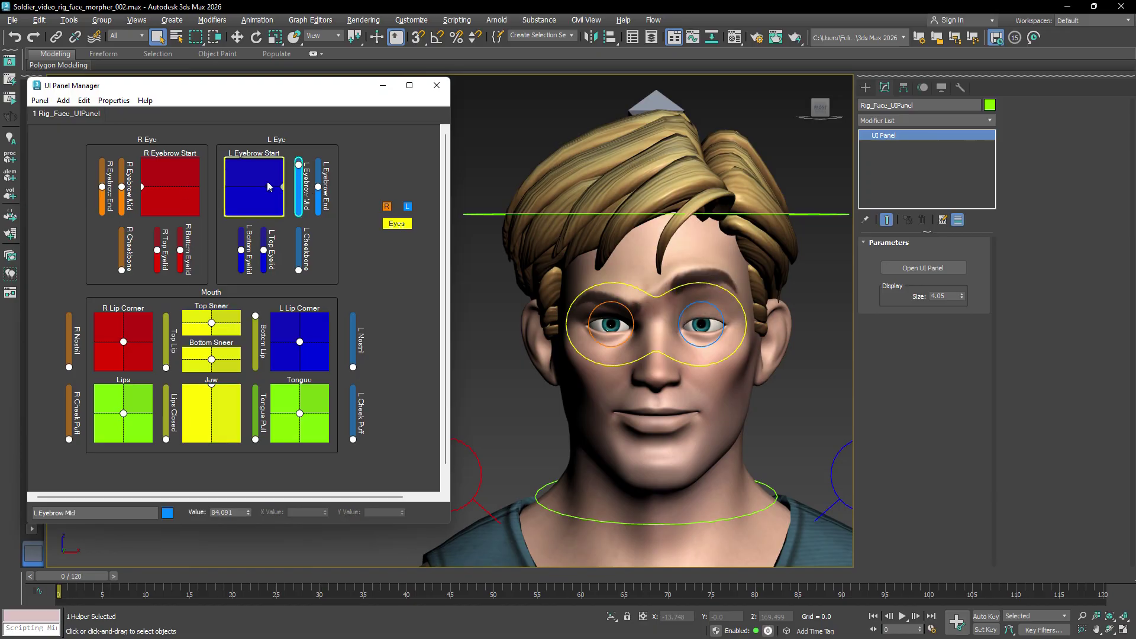
drag(142, 187, 176, 169)
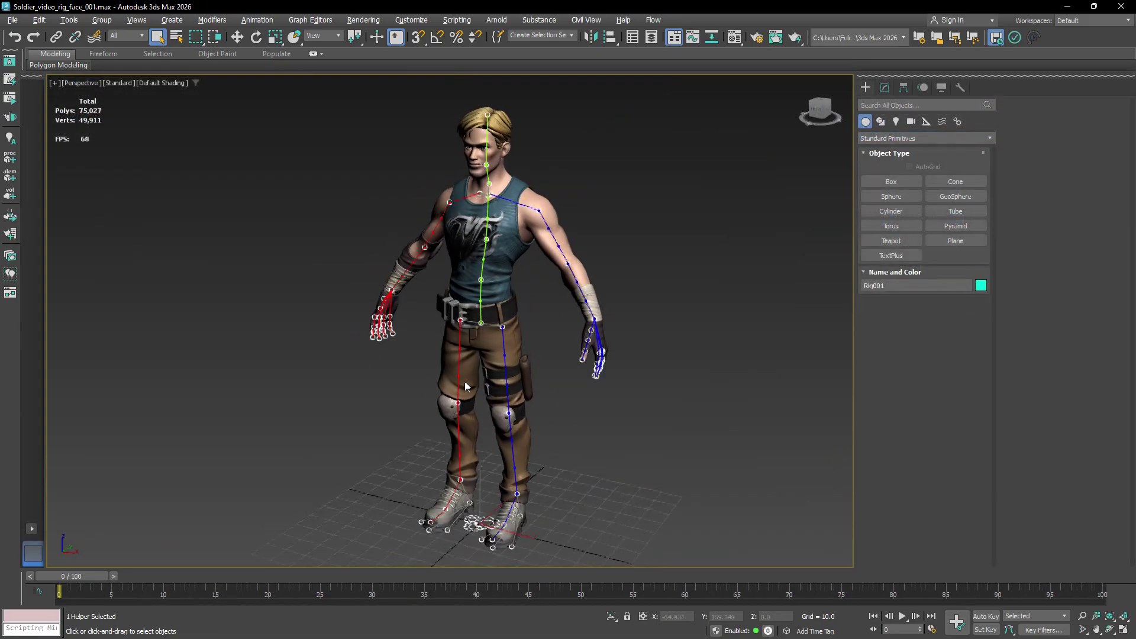
alt+middle_drag(521, 381, 500, 317)
scroll(496, 187, up, 5)
alt+middle_drag(435, 255, 461, 274)
alt+middle_drag(633, 332, 680, 333)
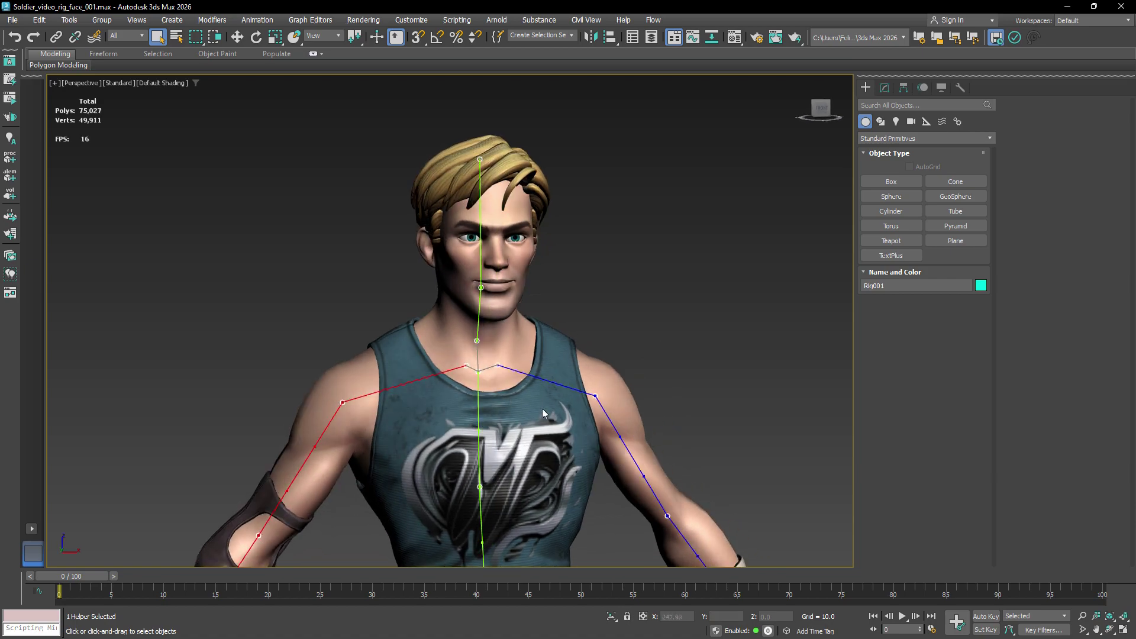
scroll(549, 379, down, 10)
scroll(466, 293, up, 3)
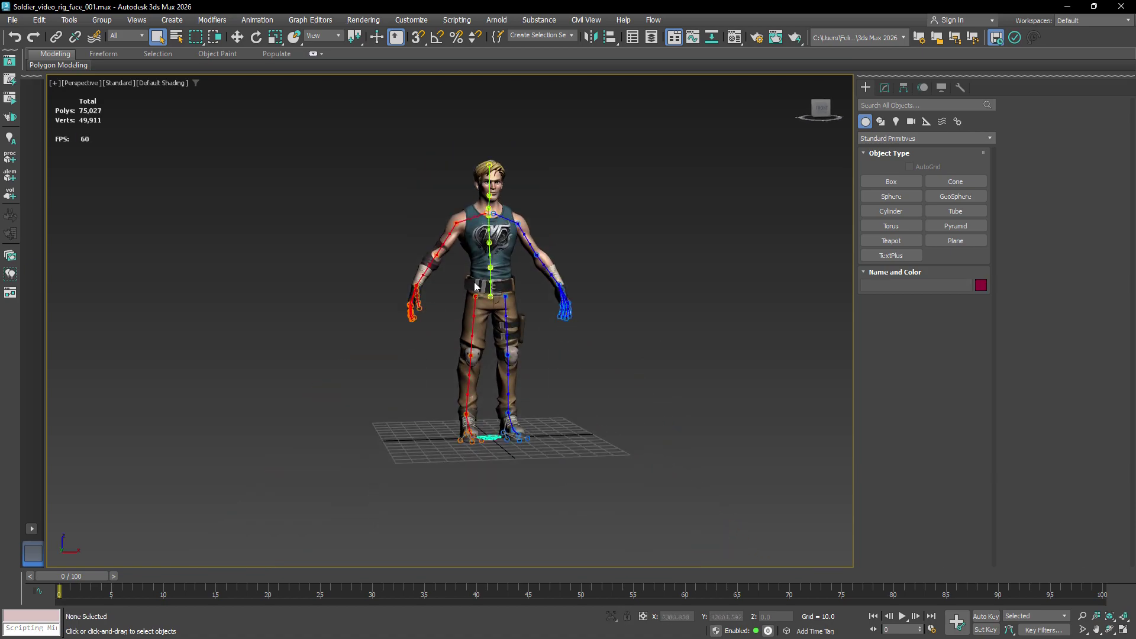
scroll(492, 172, up, 10)
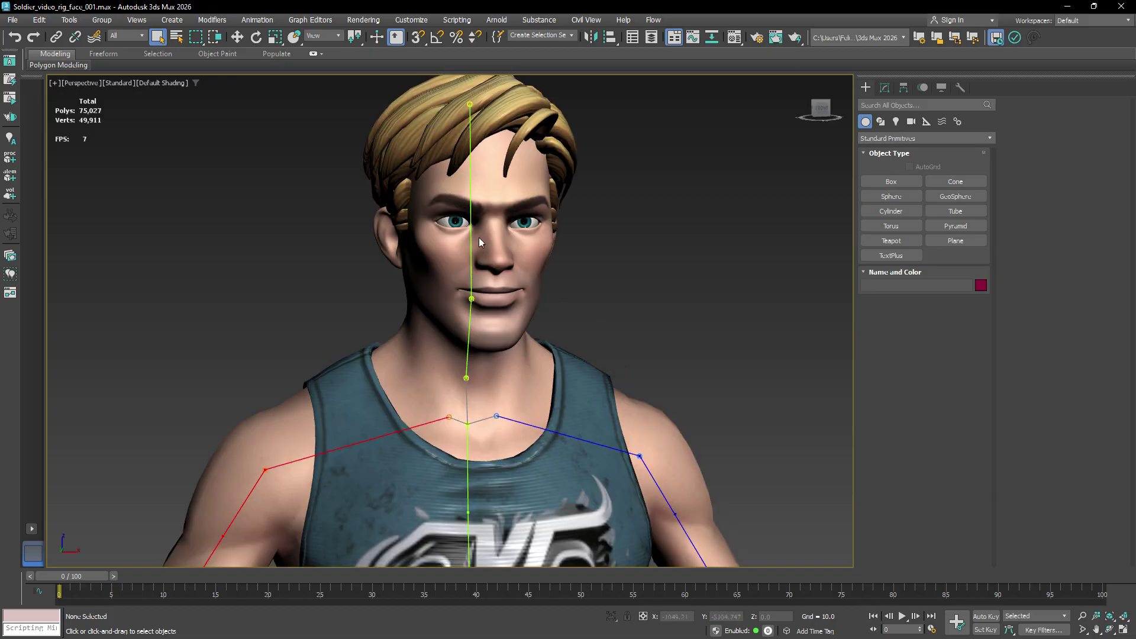
middle_drag(568, 268, 574, 338)
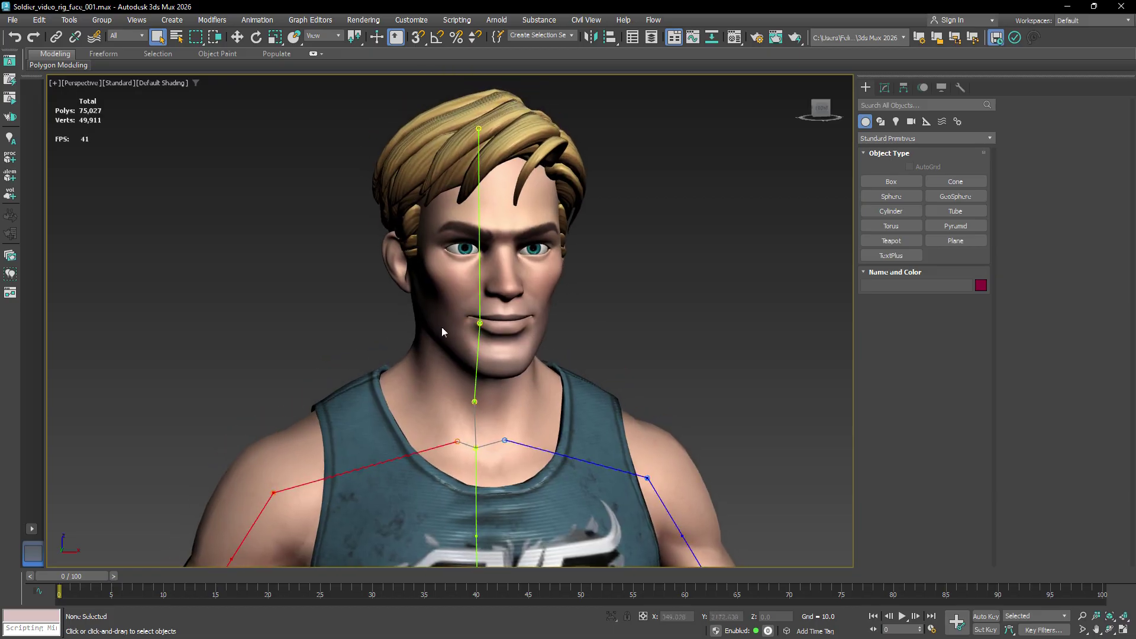
Step: Tick Face in Rig001's Face rollout to build bone-based lip, jaw and chin controls, then reframe the head
click(885, 89)
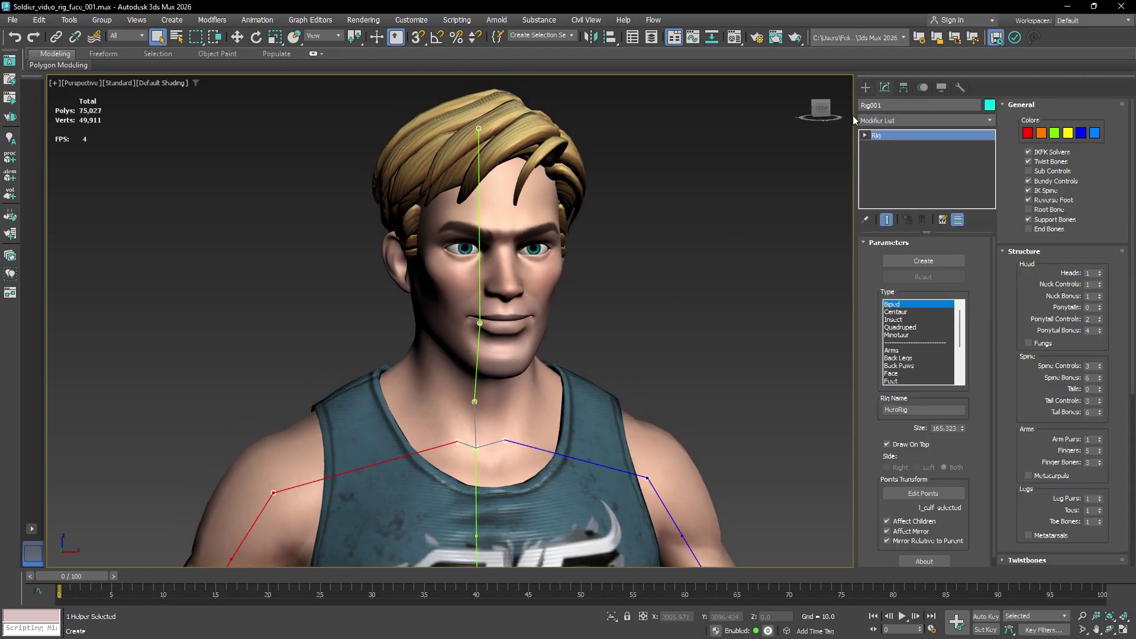
scroll(1041, 313, down, 10)
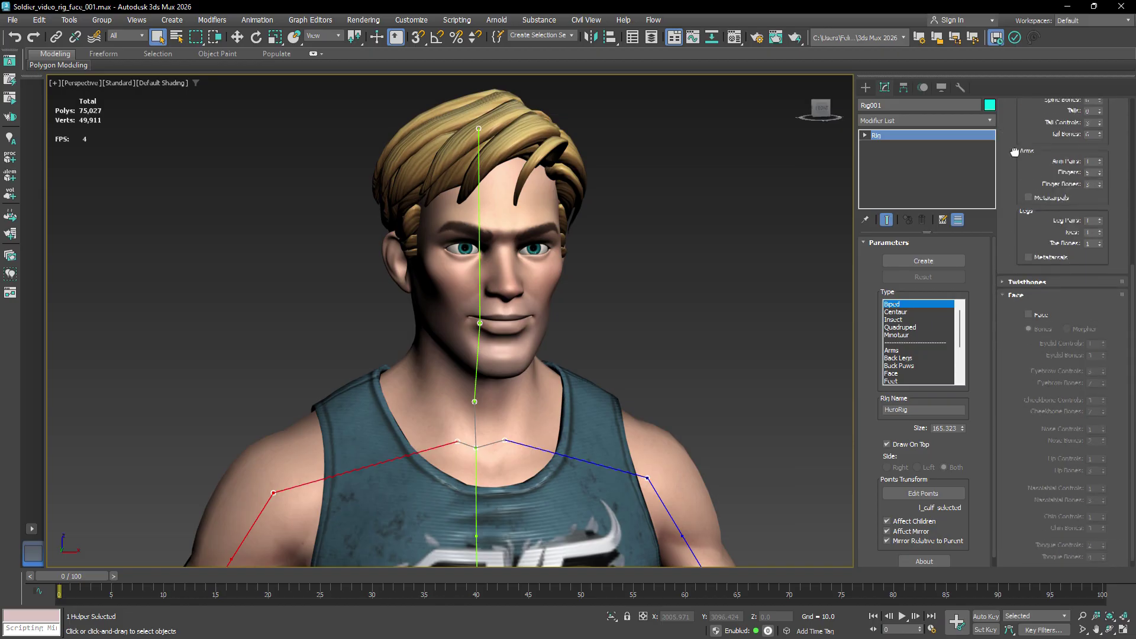
click(1028, 309)
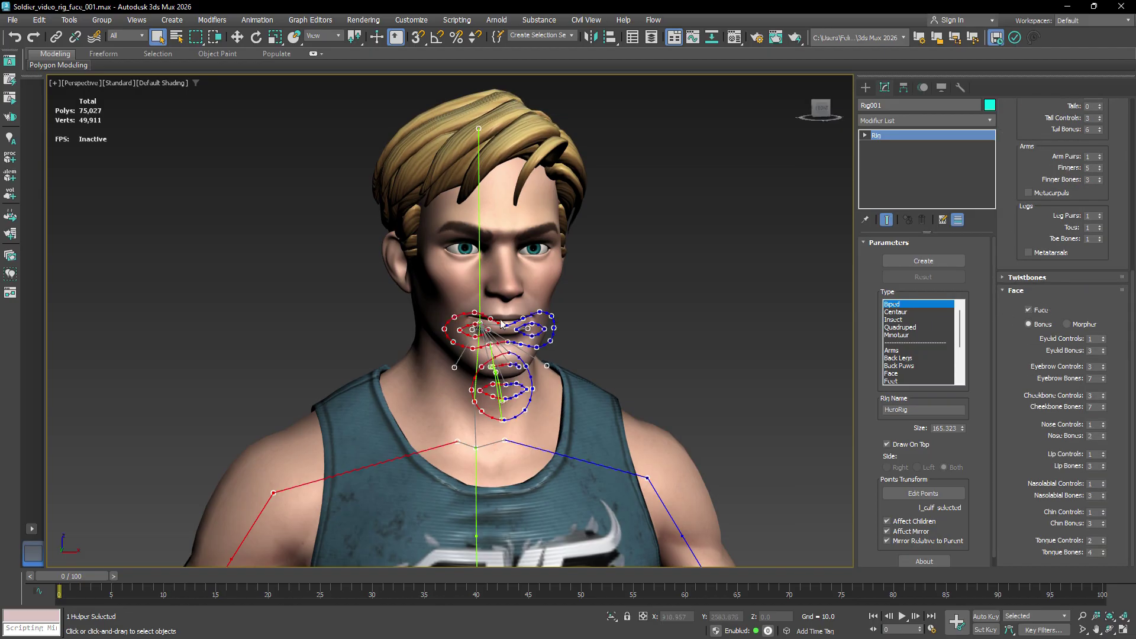
scroll(473, 326, up, 6)
scroll(497, 322, down, 5)
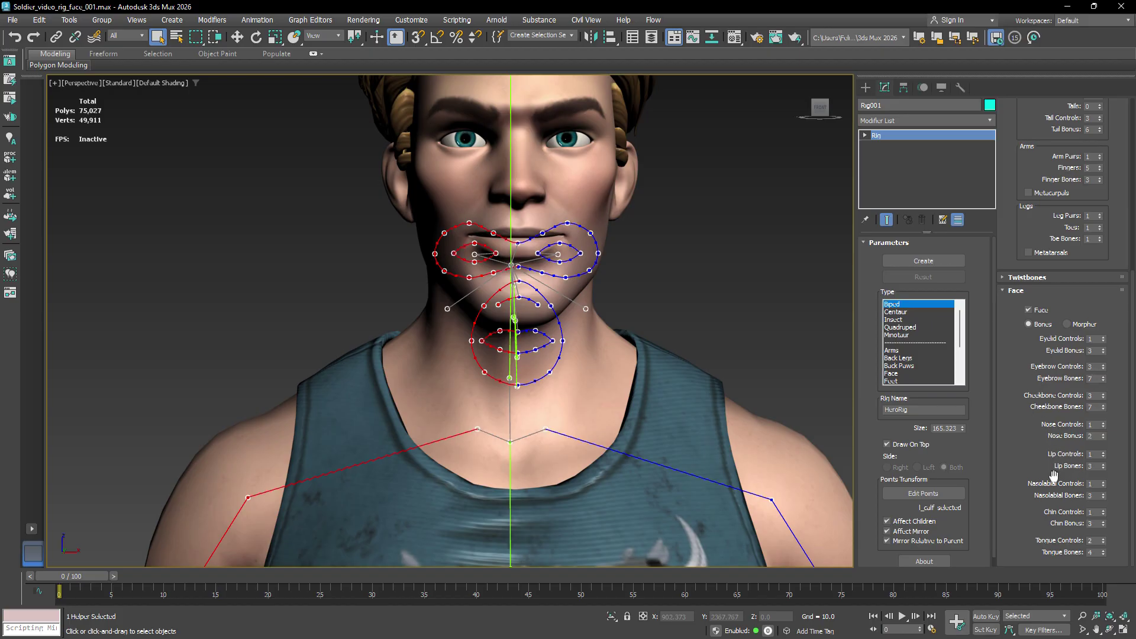
scroll(1013, 391, up, 1)
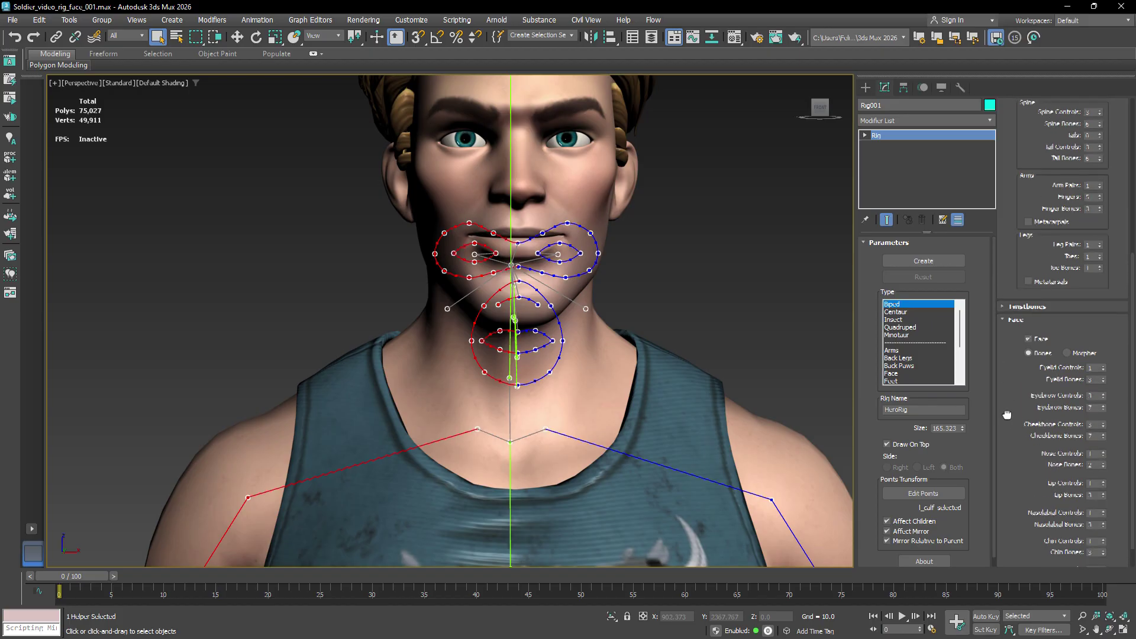
middle_drag(666, 300, 669, 364)
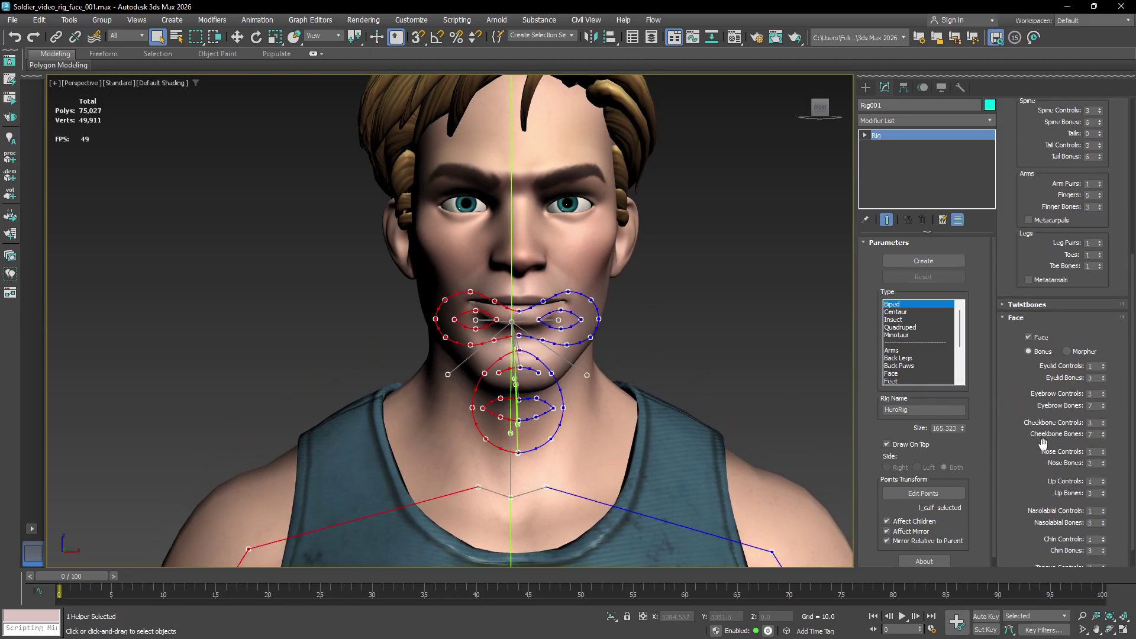
scroll(1017, 408, down, 1)
scroll(694, 277, up, 3)
scroll(644, 320, down, 3)
middle_drag(636, 316, 616, 302)
Step: In Left view, select all 52 face guide points, move them up onto the nose and eyes, and scale them
key(l)
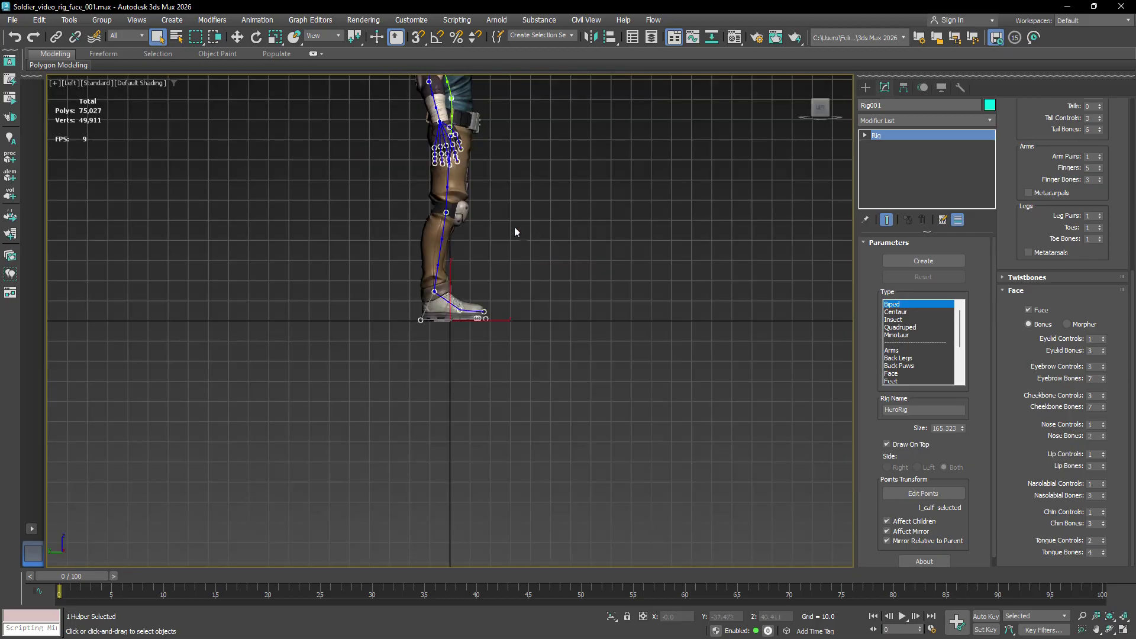
scroll(514, 225, up, 10)
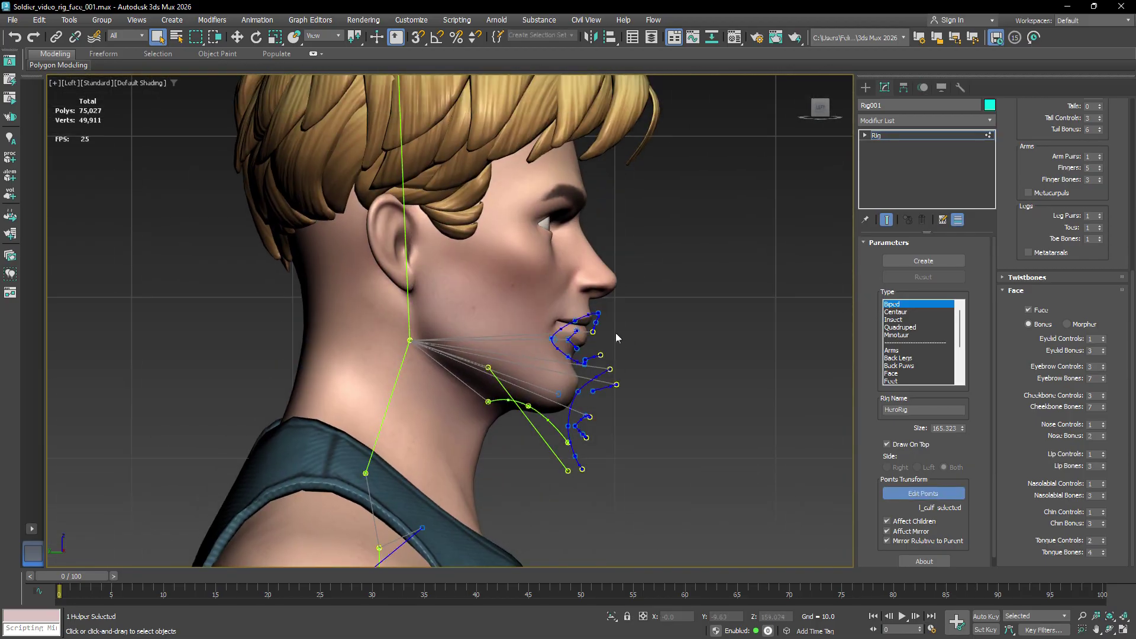
middle_drag(616, 343, 624, 321)
drag(478, 466, 480, 464)
middle_drag(556, 344, 550, 391)
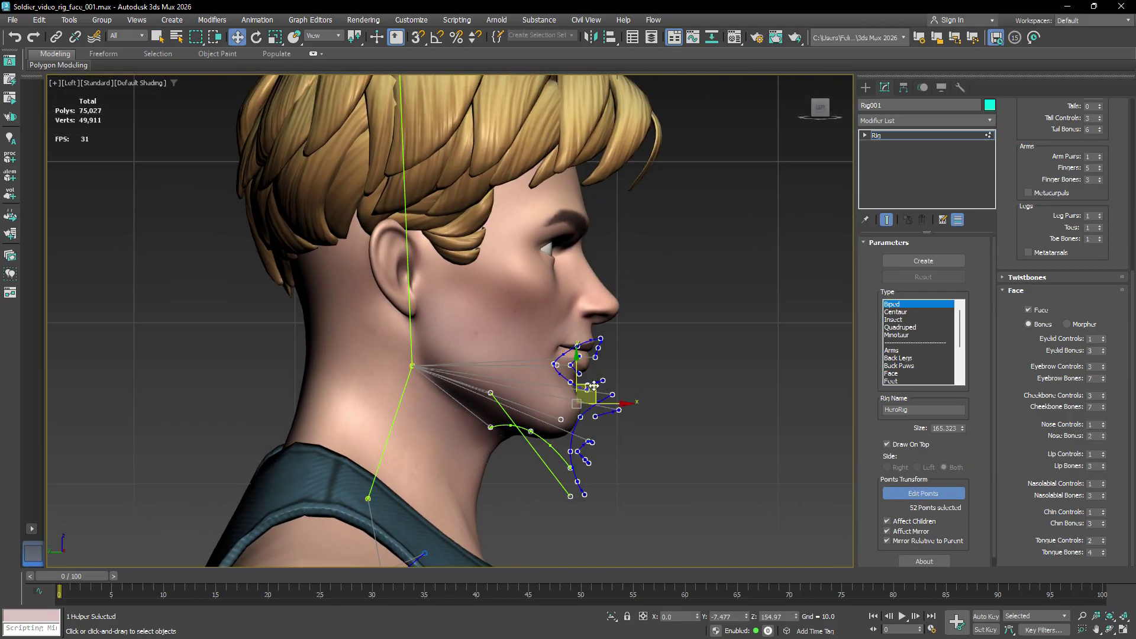
drag(594, 386, 579, 272)
key(r)
Step: Clear the selection and adjust the right eyelid and outer brow guide points individually
scroll(597, 278, up, 5)
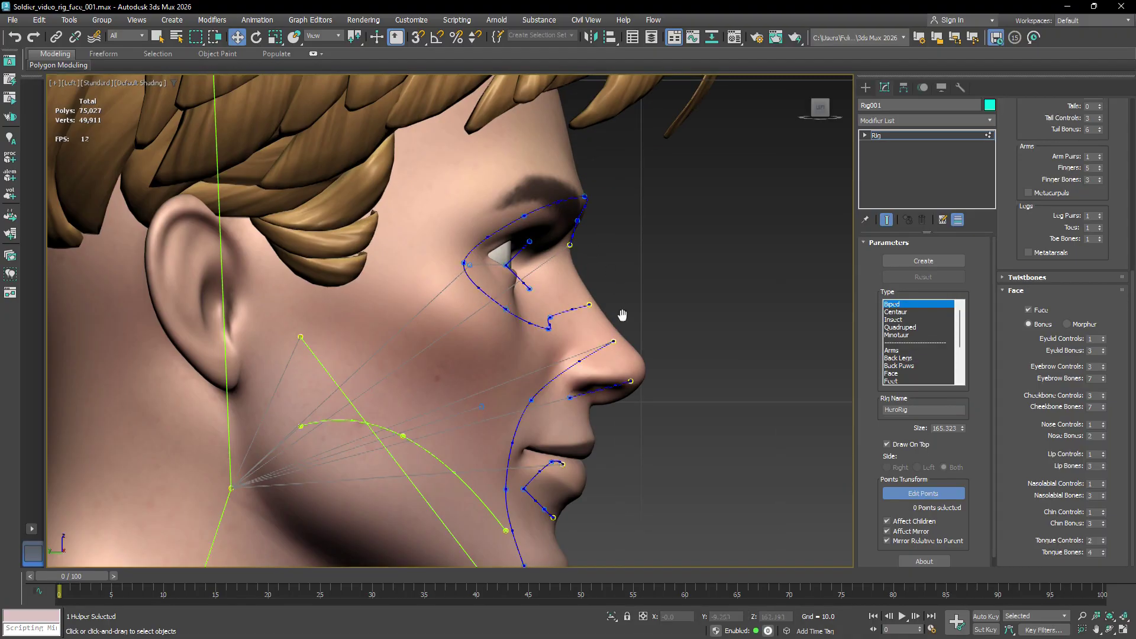
click(649, 330)
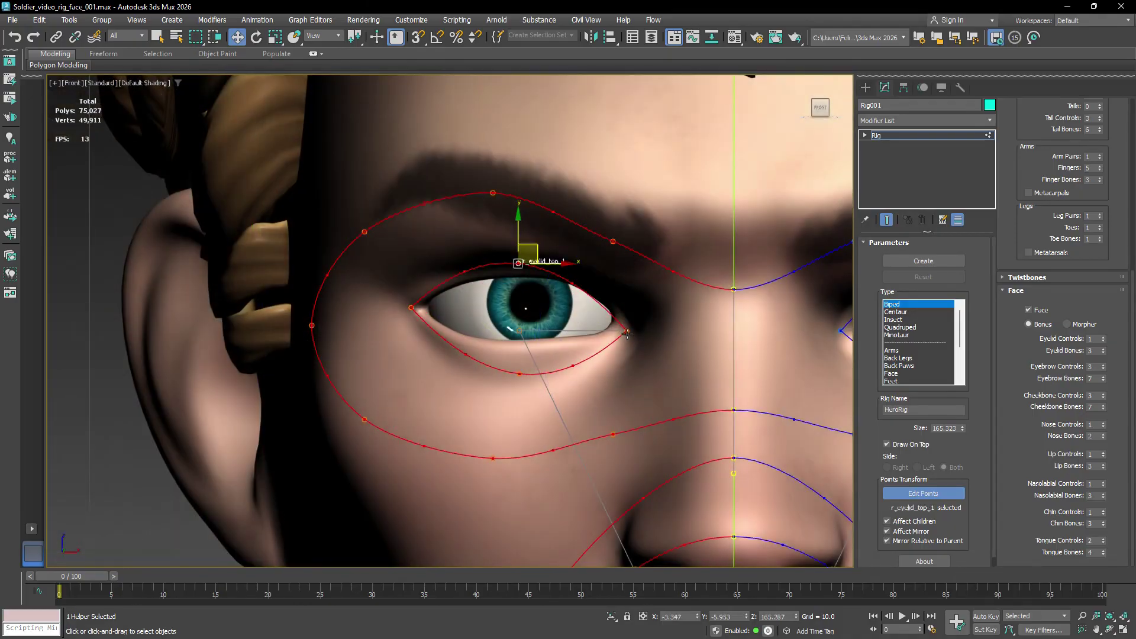
click(522, 255)
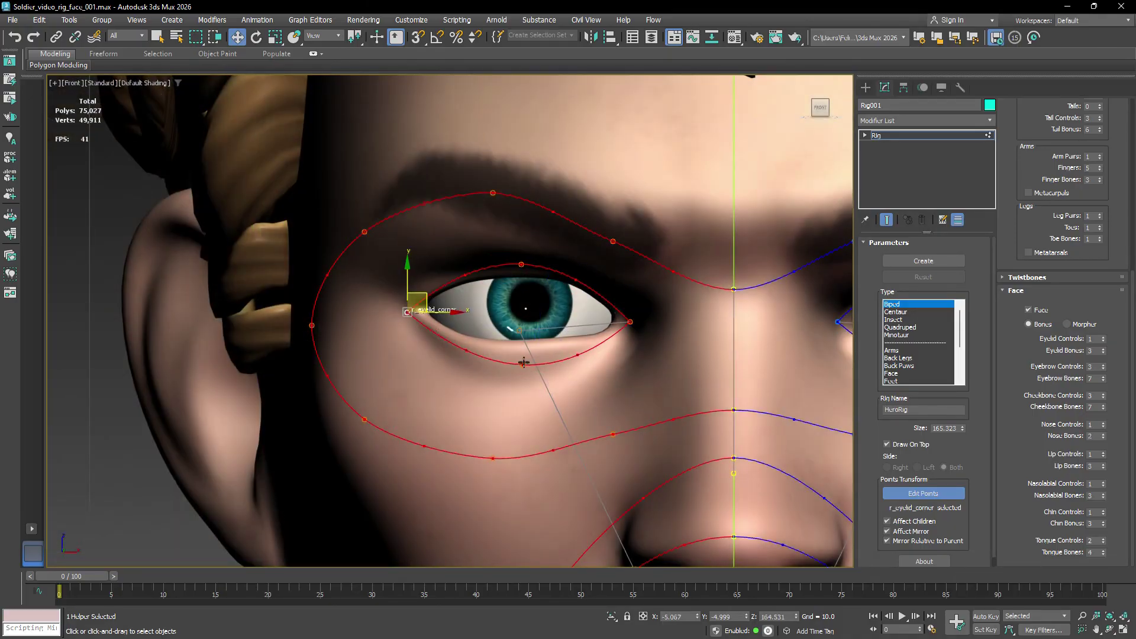
click(365, 232)
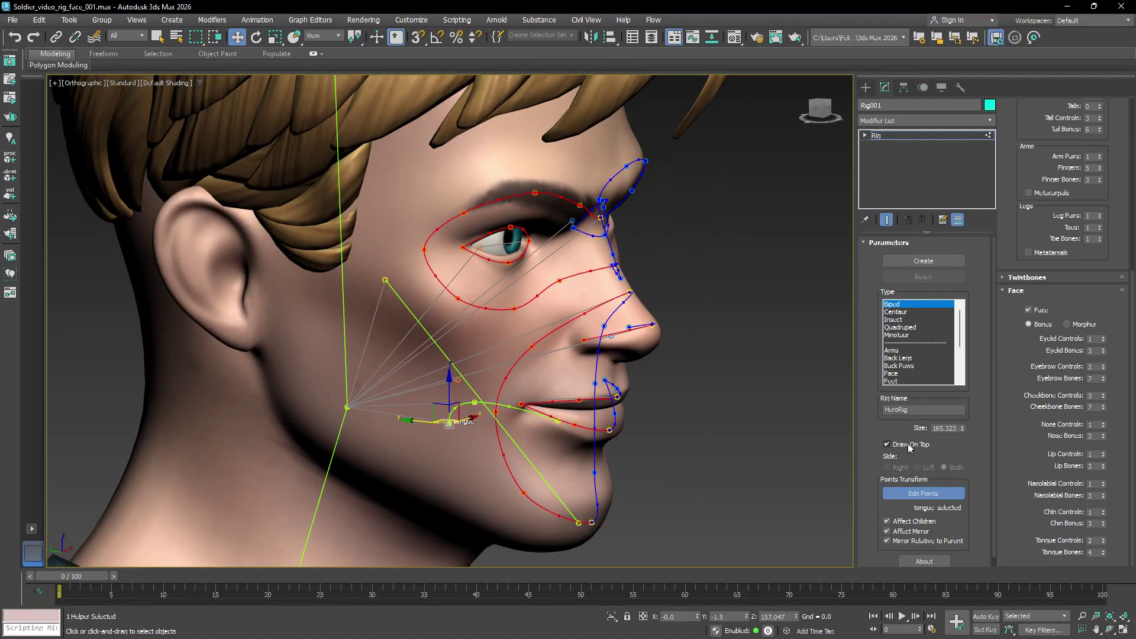
Step: Turn off Draw On Top and select the r_eyebrow_2 guide point to reposition it
click(907, 444)
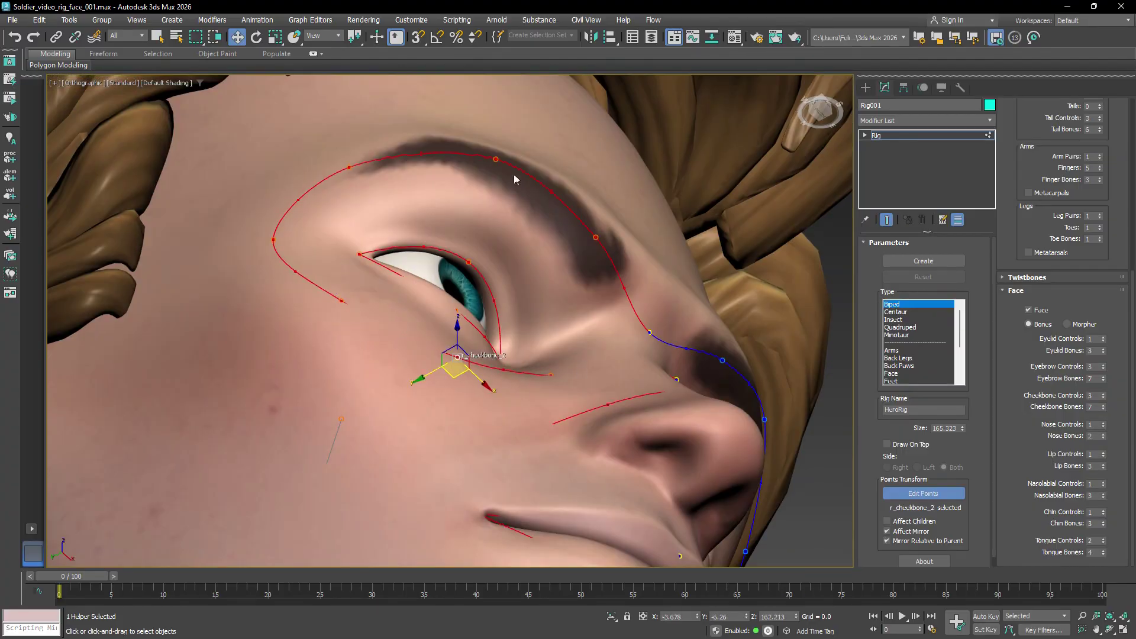
click(490, 168)
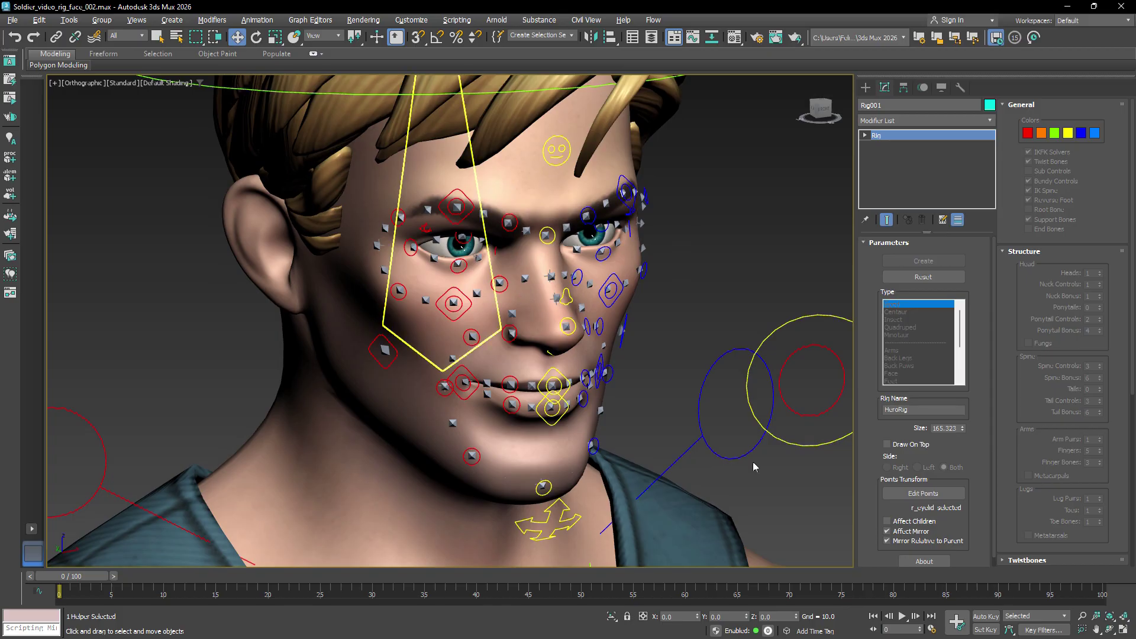
Step: Check the cheekbone and jaw controls, then hide the HeroRig Controls and Helpers layers
click(612, 277)
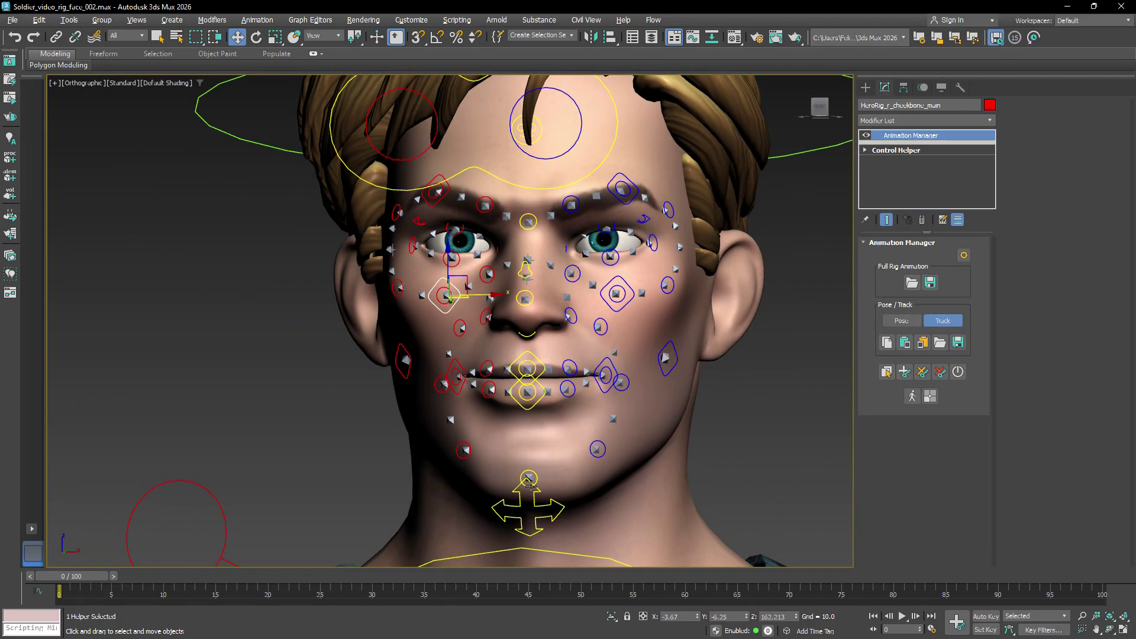
click(525, 506)
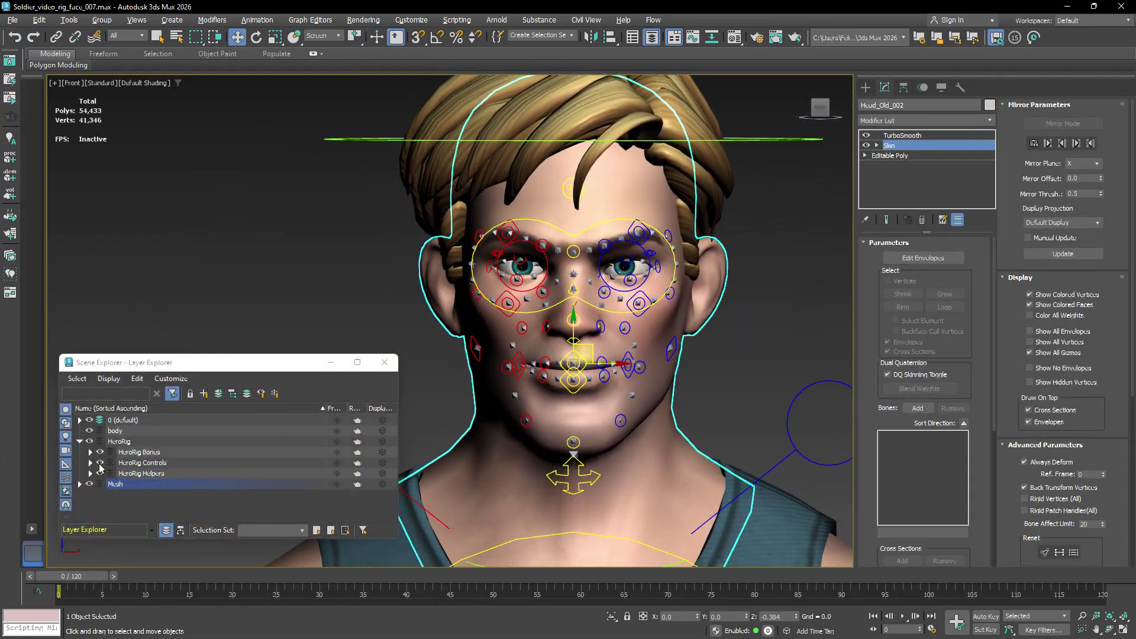
click(100, 462)
click(99, 474)
Step: Add all face bones to the Skin and set the jaw vertices' Abs. Effect to 0.26
click(916, 407)
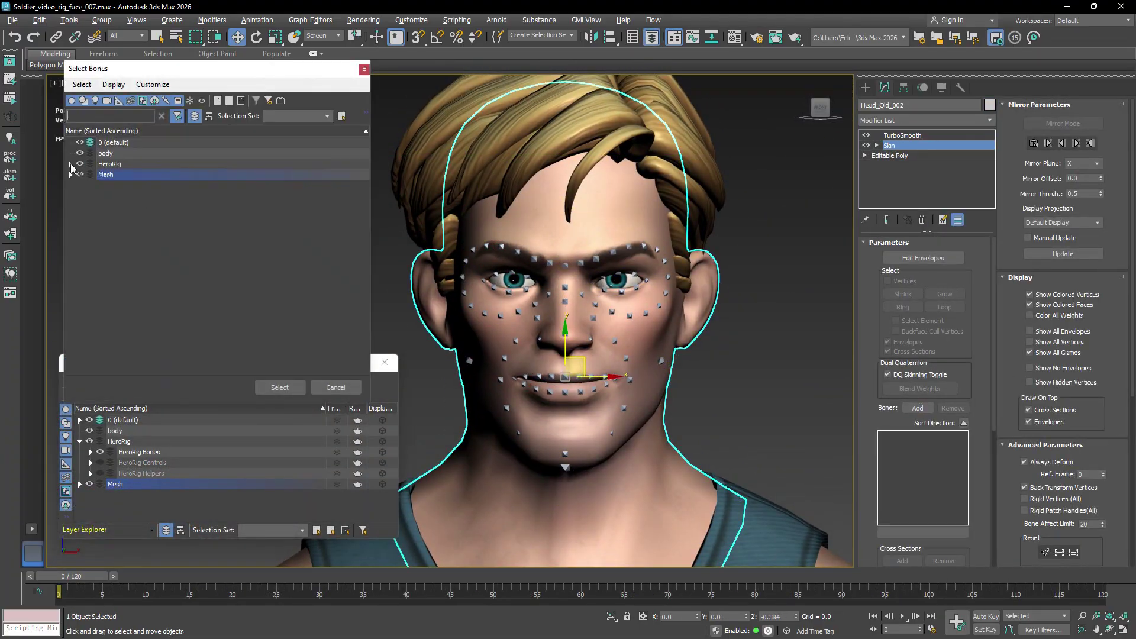
scroll(183, 318, down, 10)
key(ctrl+a)
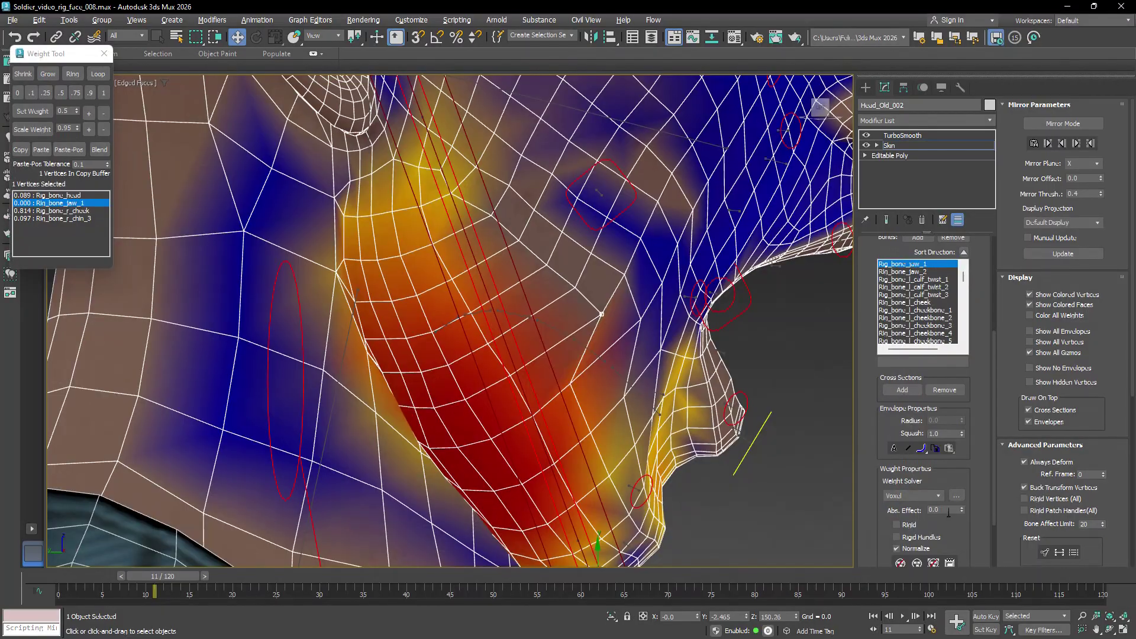
drag(962, 510, 963, 500)
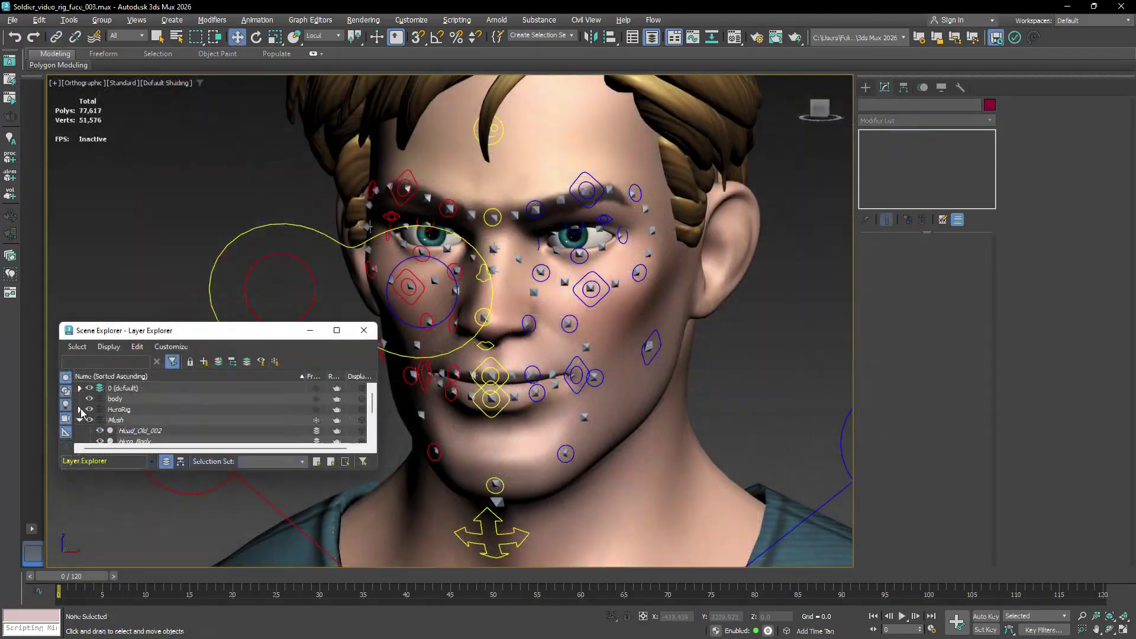
Step: Close the layer list and move the lip-corner, upper-lip and lower-lip controls to test the mouth
click(364, 330)
click(579, 362)
alt+middle_drag(579, 361, 611, 337)
drag(611, 337, 559, 353)
click(456, 380)
alt+middle_drag(457, 380, 454, 371)
drag(454, 371, 511, 354)
drag(467, 420, 545, 207)
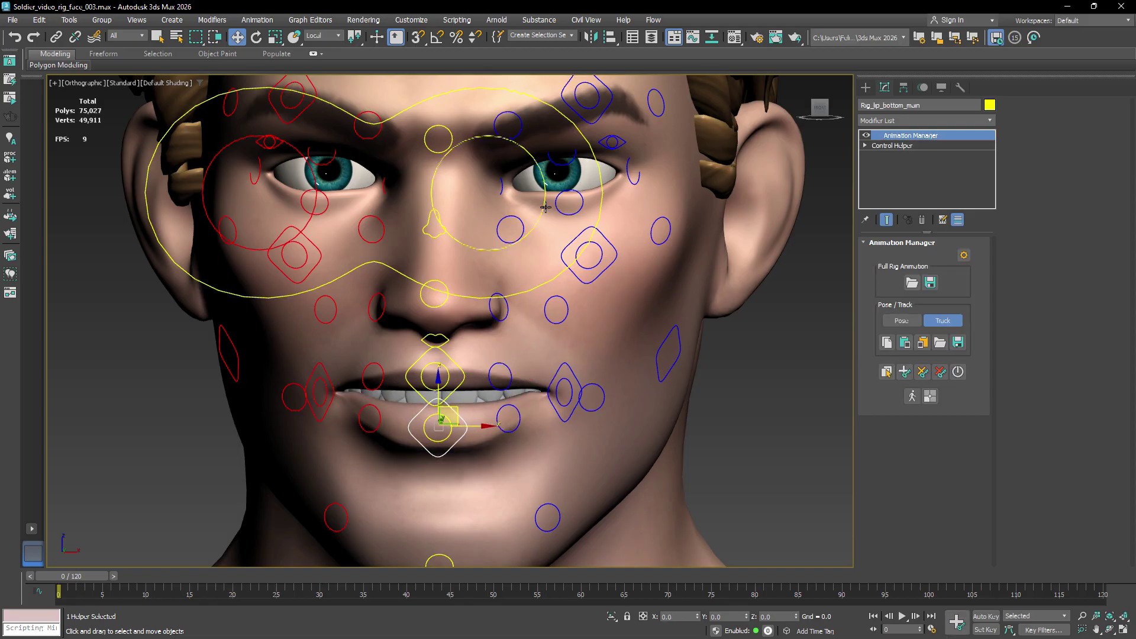
Step: Move the eyes and right eyebrow controls, then rotate the jaw control to open the mouth wide
click(601, 176)
scroll(601, 175, down, 3)
scroll(450, 224, up, 4)
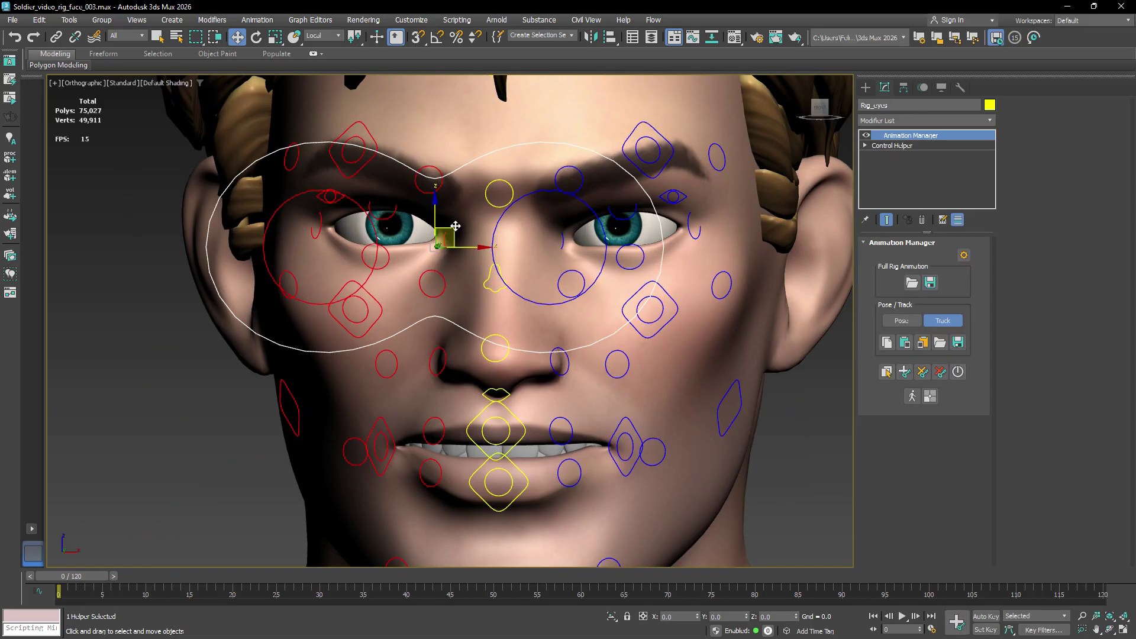
drag(432, 195, 464, 251)
alt+middle_drag(463, 251, 533, 331)
click(417, 292)
click(578, 507)
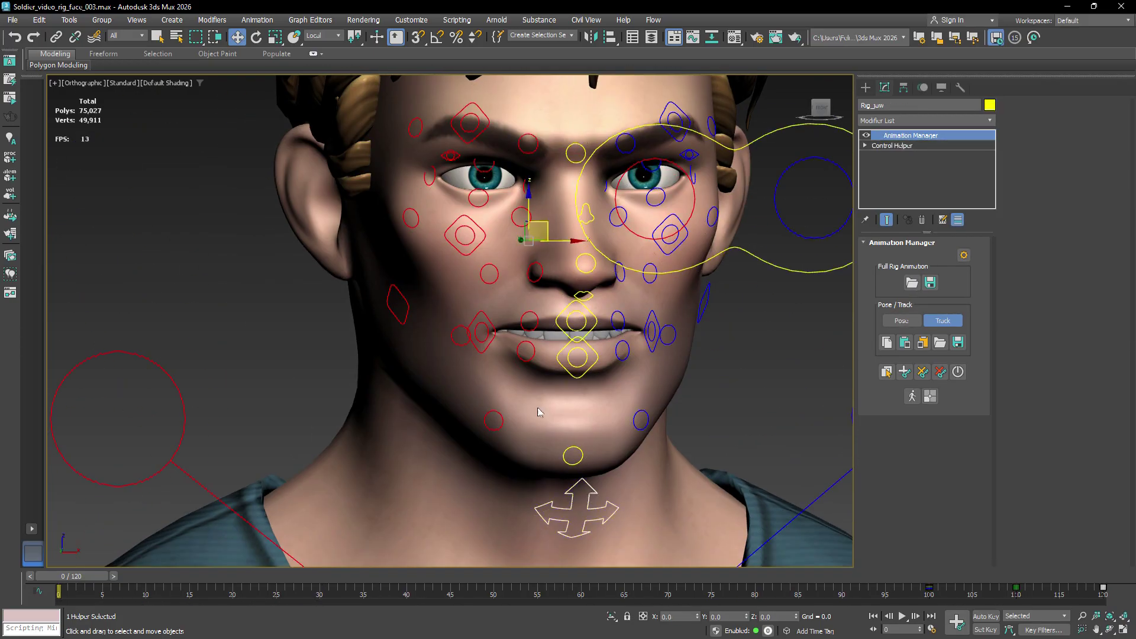
scroll(578, 507, up, 4)
key(e)
drag(420, 207, 423, 237)
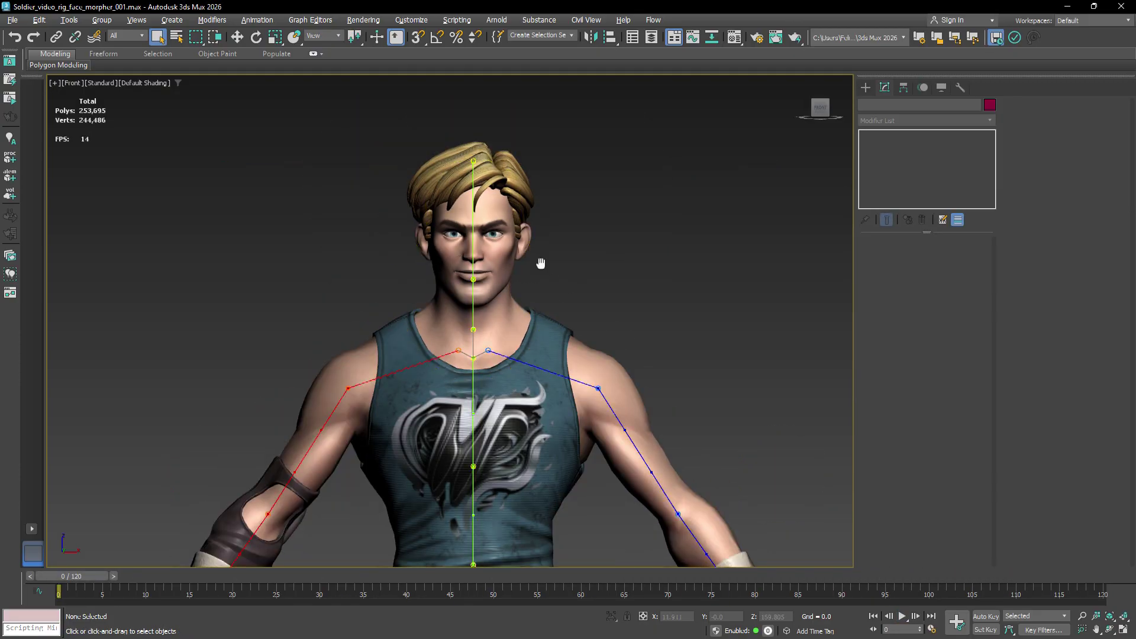
middle_drag(540, 263, 488, 261)
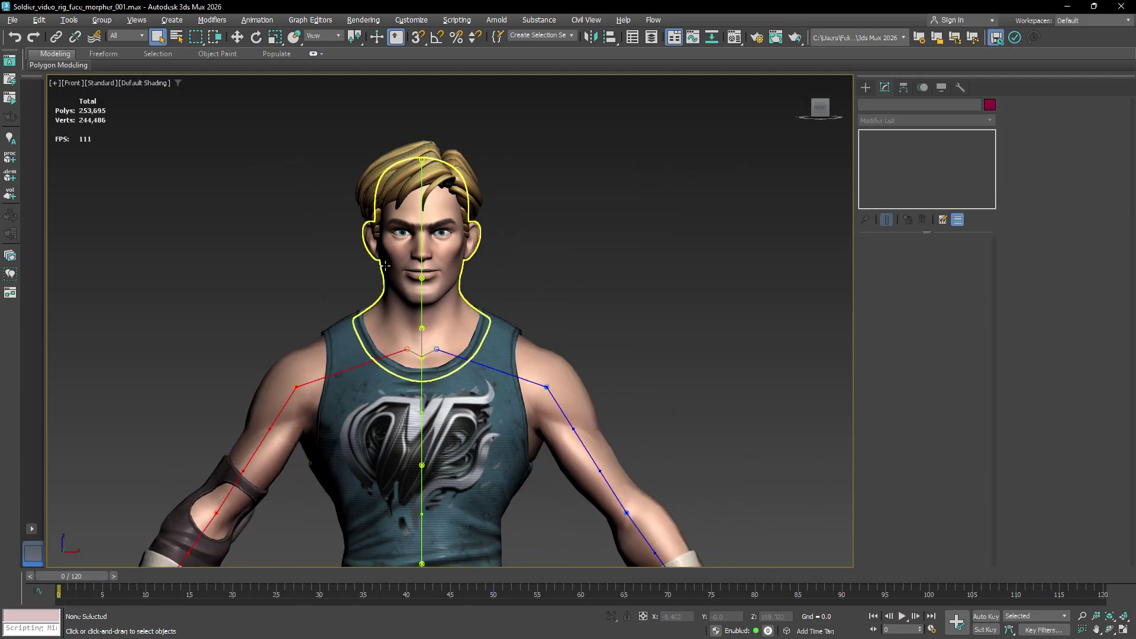
middle_drag(544, 285, 599, 262)
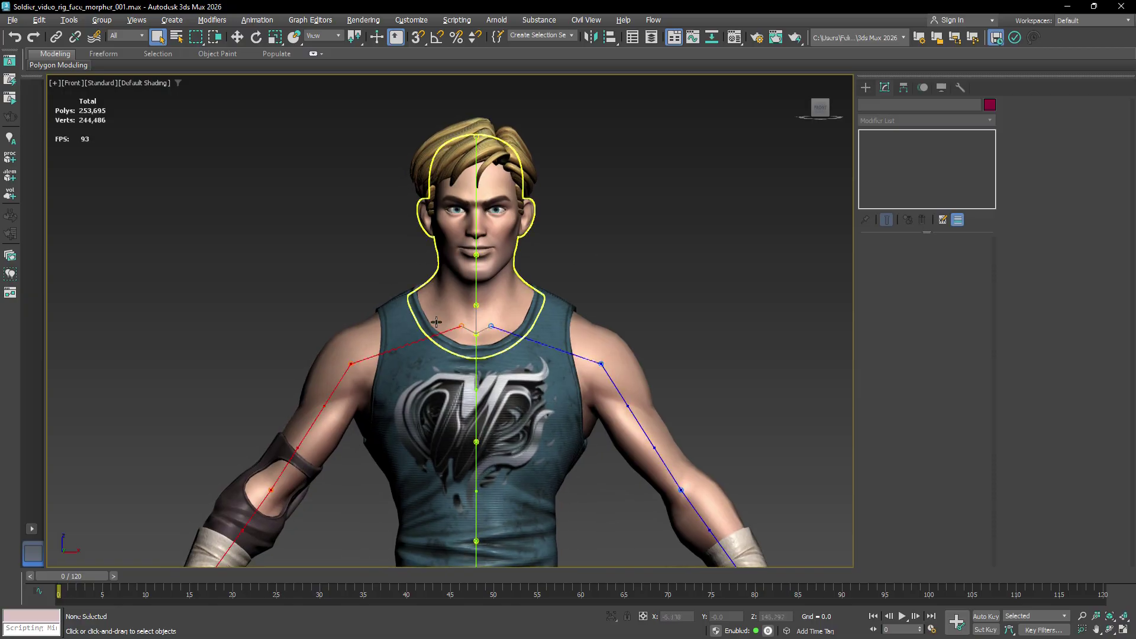
scroll(531, 347, down, 15)
middle_drag(419, 303, 405, 303)
scroll(434, 255, up, 5)
scroll(555, 187, up, 6)
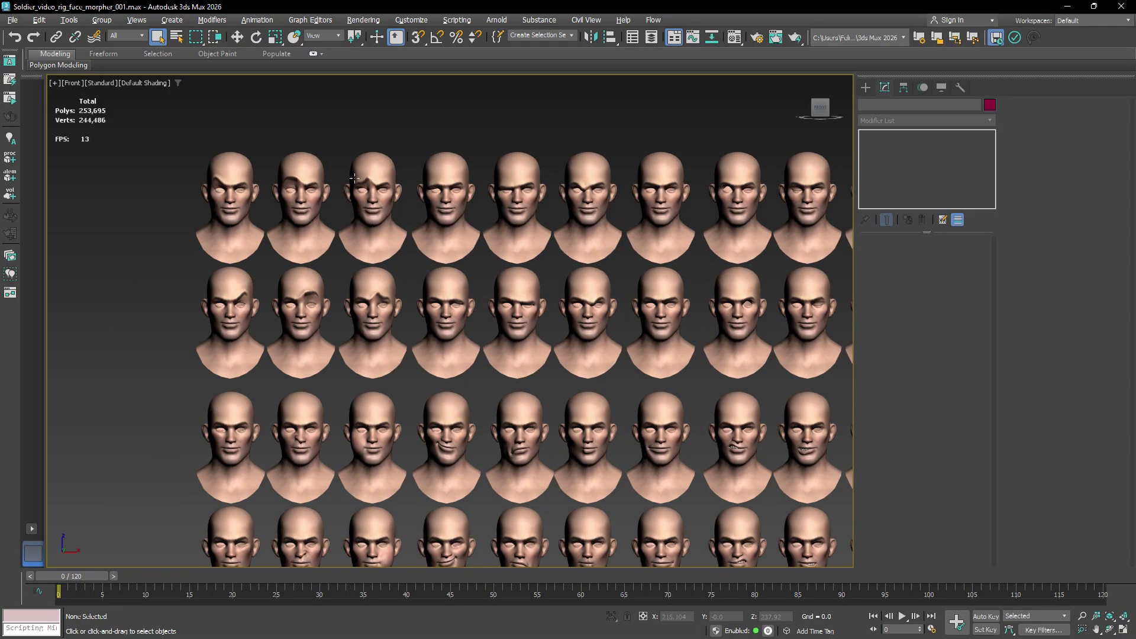
middle_drag(316, 193, 261, 185)
scroll(211, 188, up, 4)
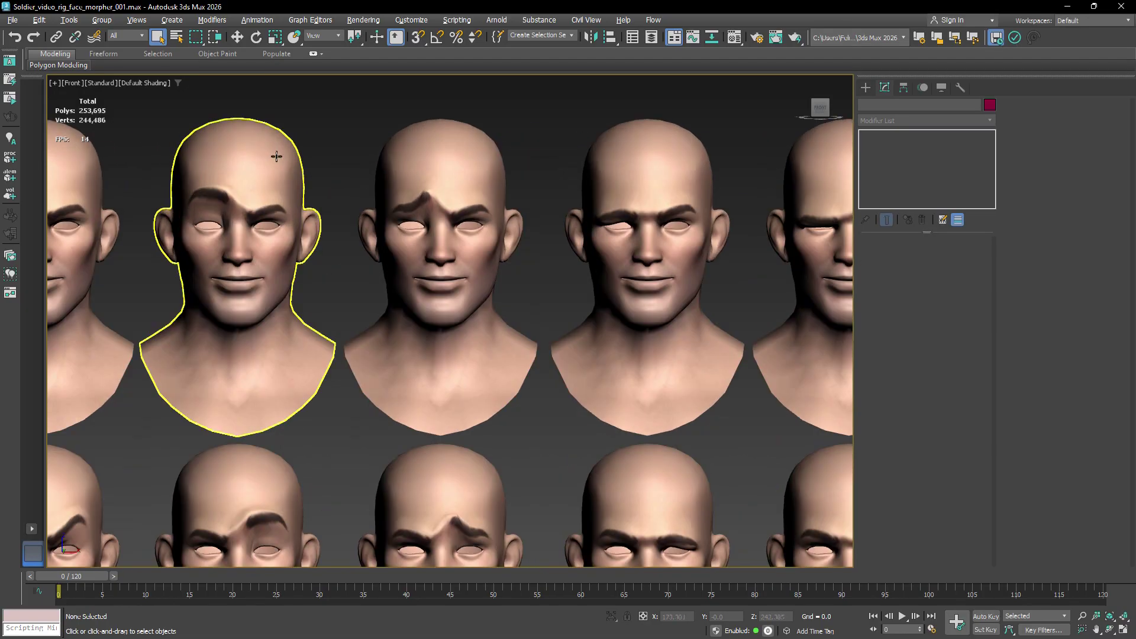
scroll(439, 201, down, 2)
middle_drag(509, 336, 509, 223)
scroll(476, 239, down, 2)
scroll(476, 240, down, 2)
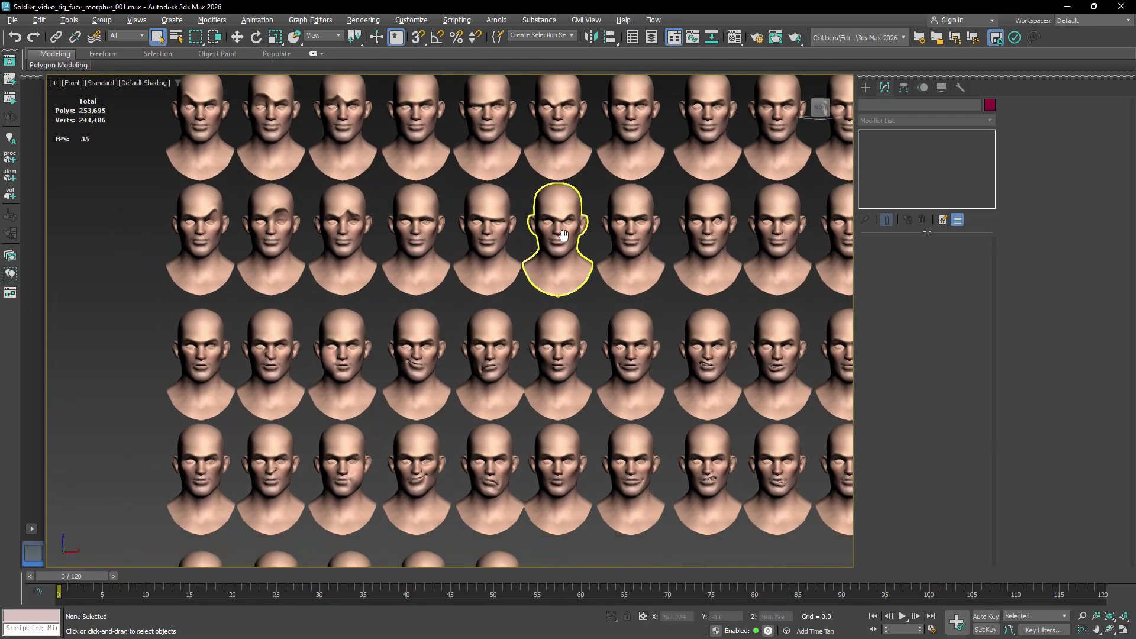
middle_drag(449, 248, 467, 349)
scroll(375, 417, down, 3)
scroll(677, 343, up, 2)
scroll(678, 343, down, 2)
scroll(463, 316, up, 1)
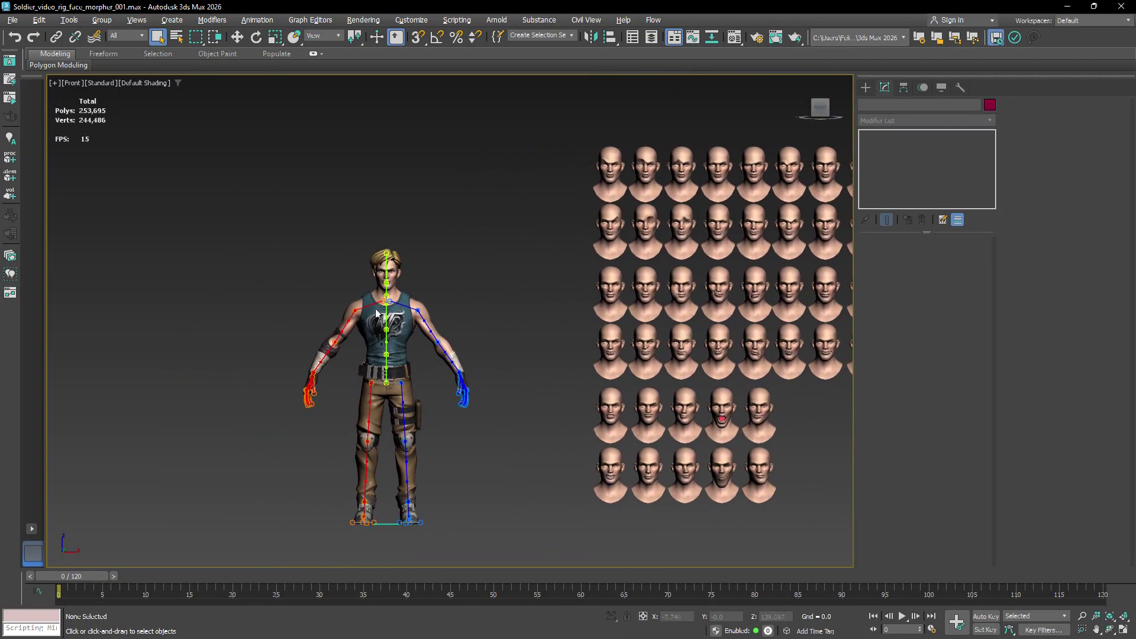
Step: Select Rig001, enable Face and switch the face type to Morpher
scroll(378, 296, up, 6)
click(432, 286)
middle_drag(491, 242, 558, 259)
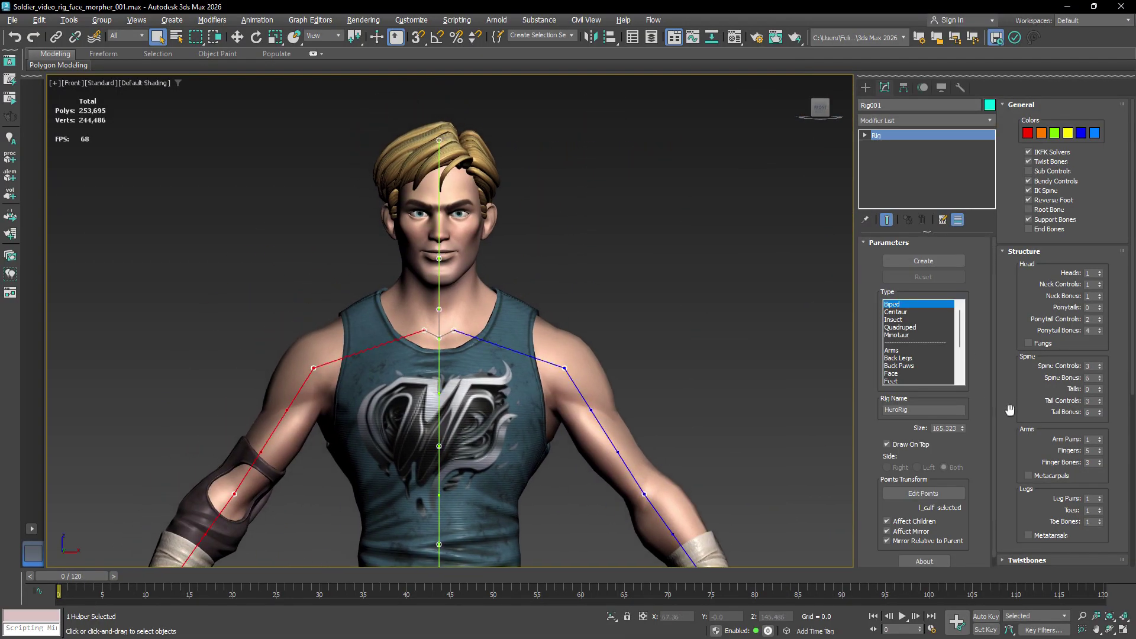
scroll(1011, 408, down, 5)
click(1039, 317)
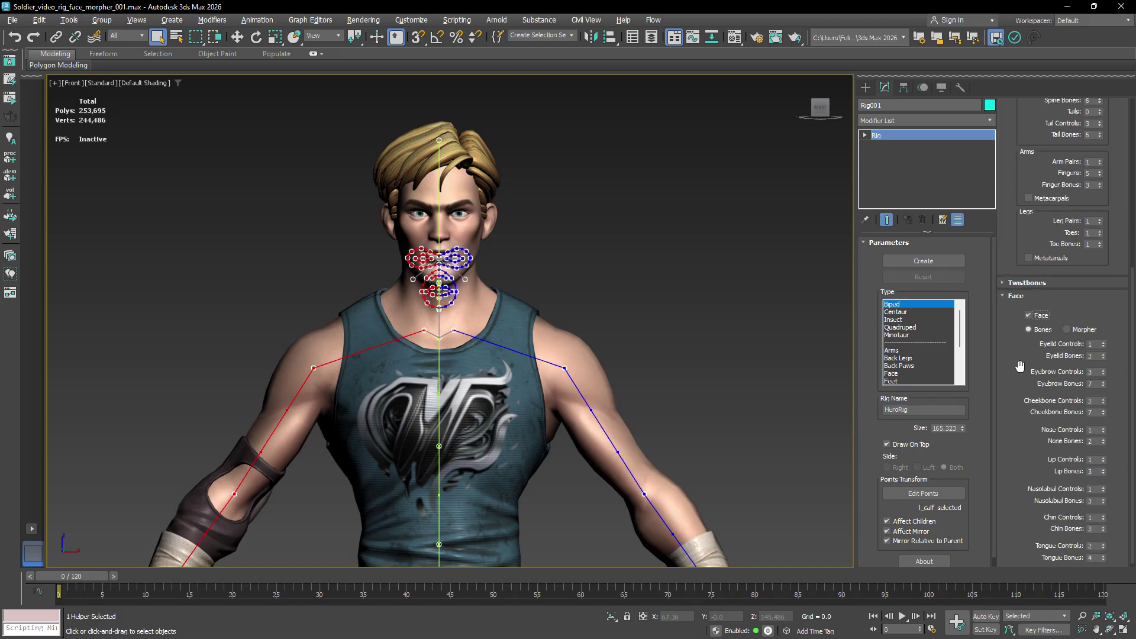
click(1082, 325)
Step: Place the r_eye guide point at the eyeball centre, checking it in wireframe in Front and Left views
middle_drag(465, 241, 491, 265)
scroll(491, 264, up, 5)
key(1)
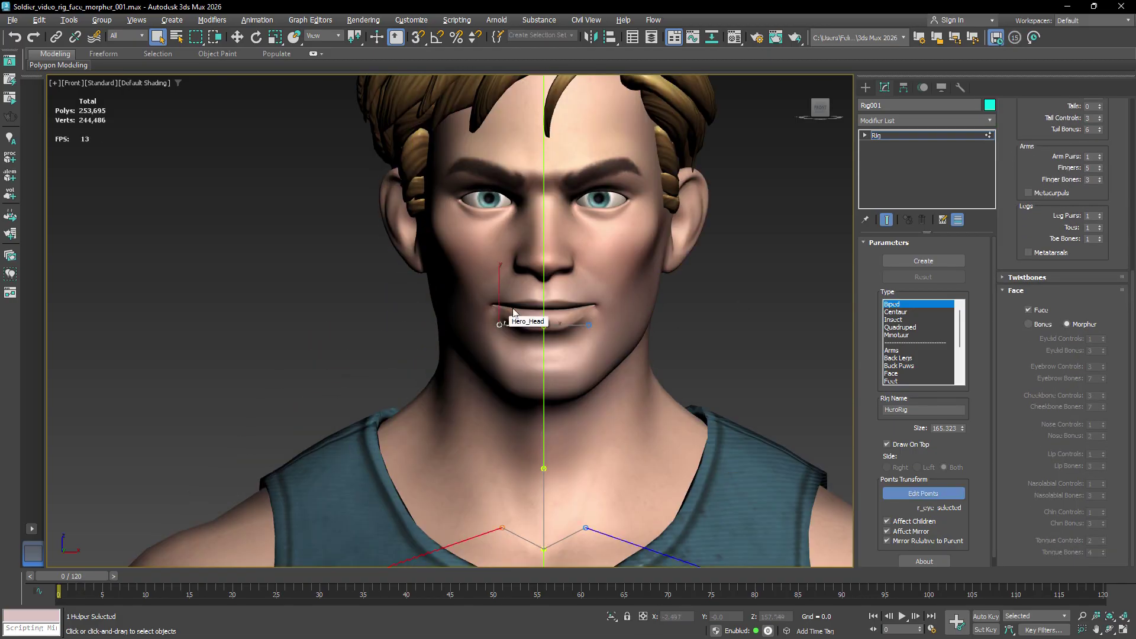
key(F3)
key(z)
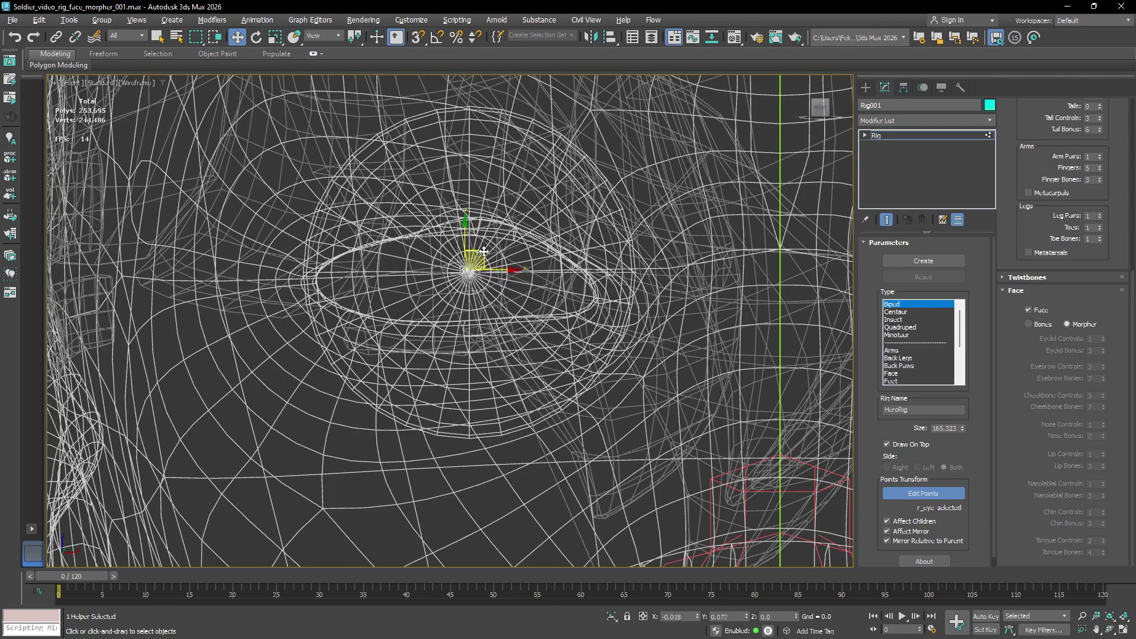
scroll(468, 270, up, 3)
key(F3)
scroll(469, 270, down, 3)
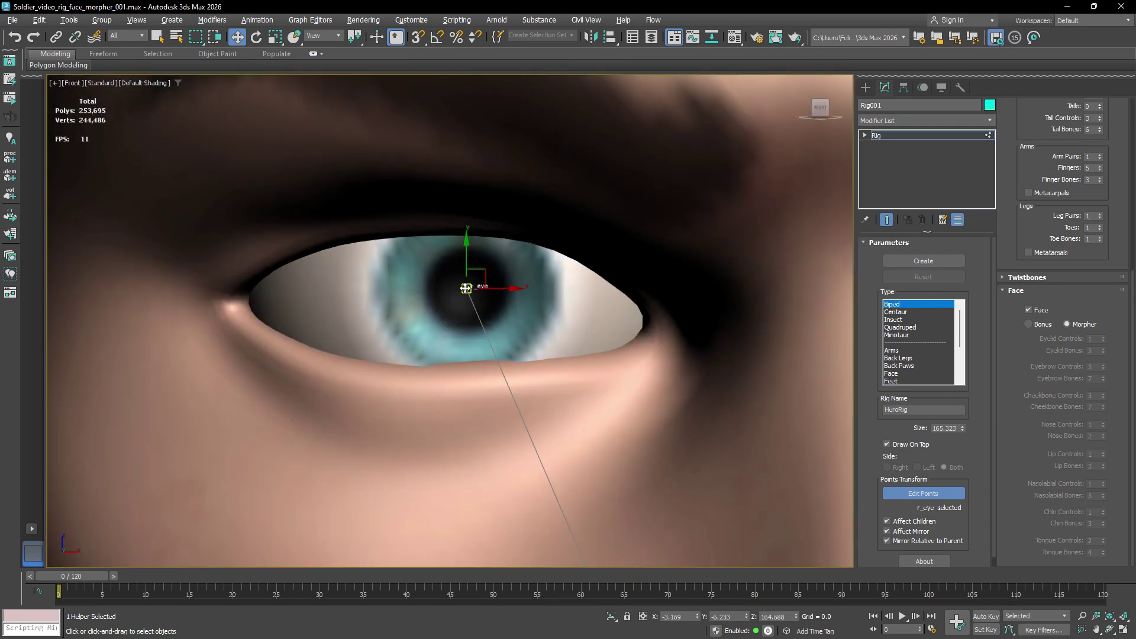
key(l)
scroll(466, 293, down, 5)
scroll(469, 287, up, 4)
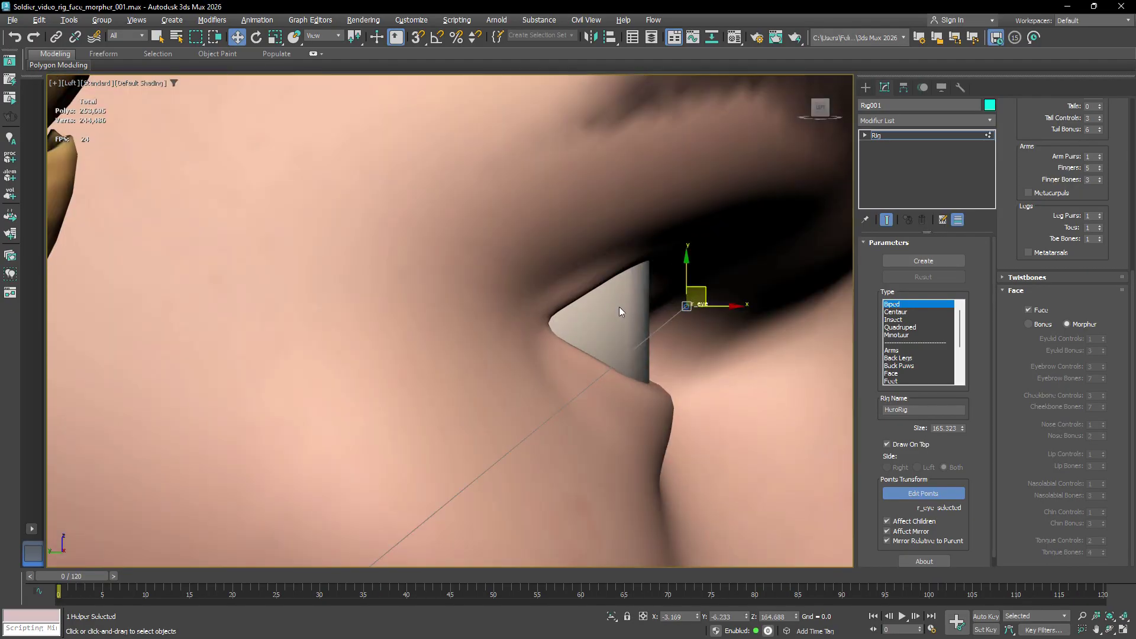
key(F3)
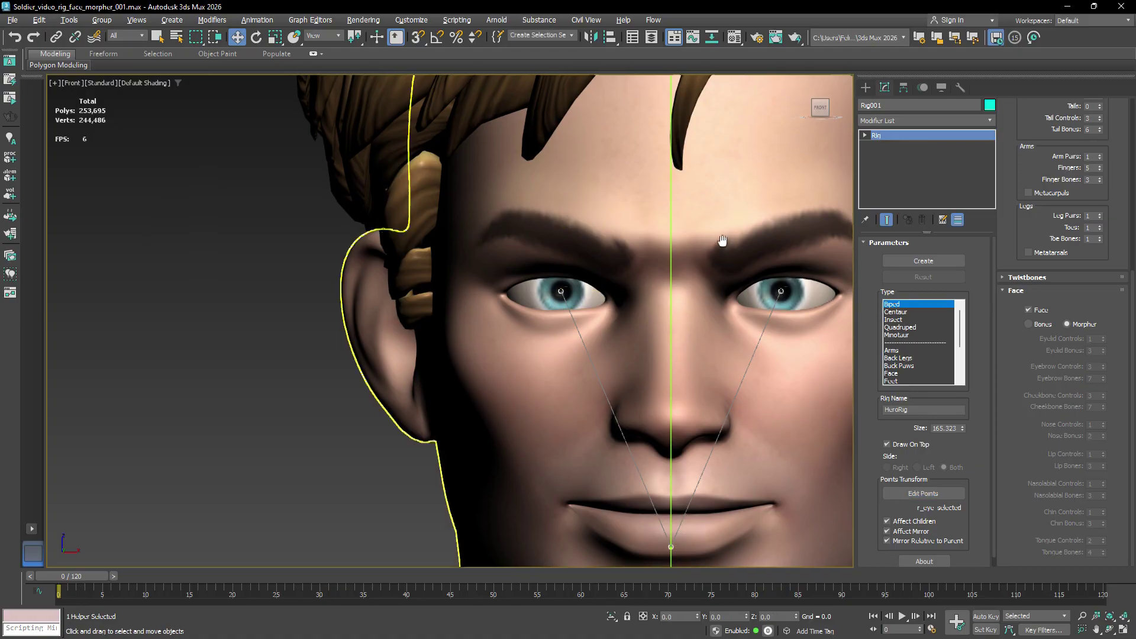
Step: Create the face rig with Morpher controls
scroll(723, 240, down, 5)
click(908, 259)
scroll(580, 296, down, 4)
scroll(580, 297, up, 2)
Step: Select the face panel helper, open the UI Panel Manager, and zoom toward the Morpher control
click(681, 273)
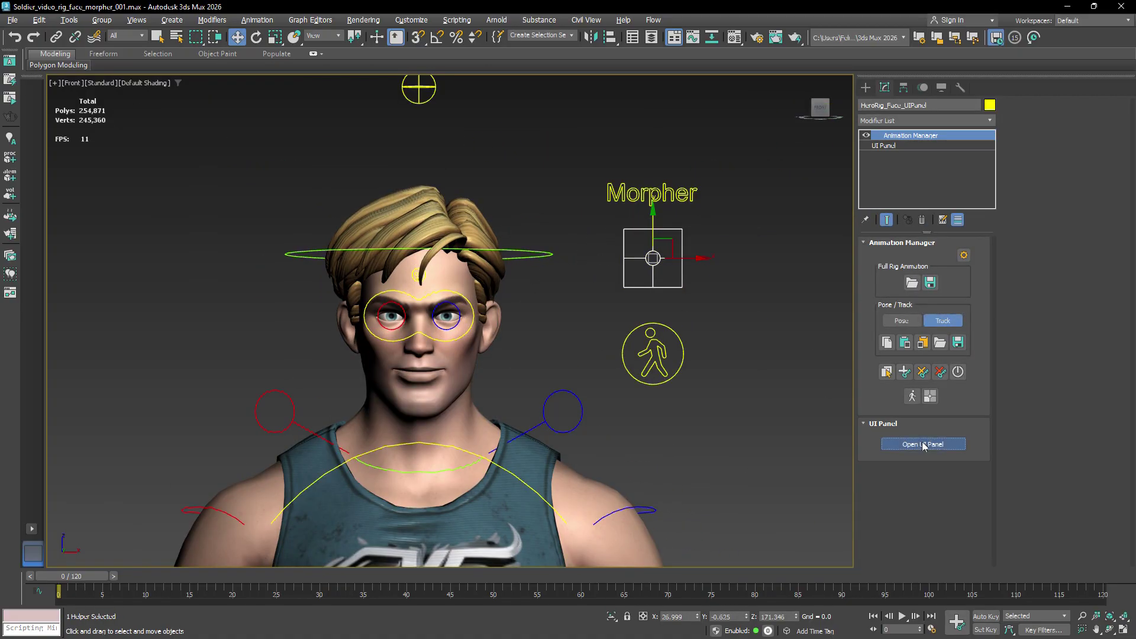
click(923, 444)
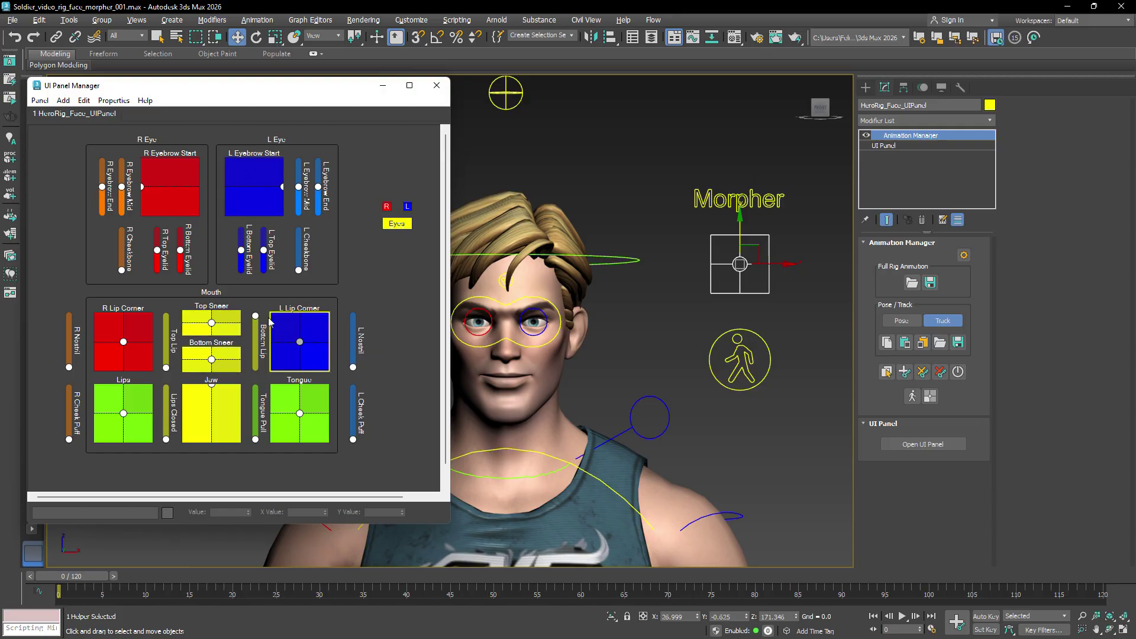
middle_drag(624, 259, 614, 236)
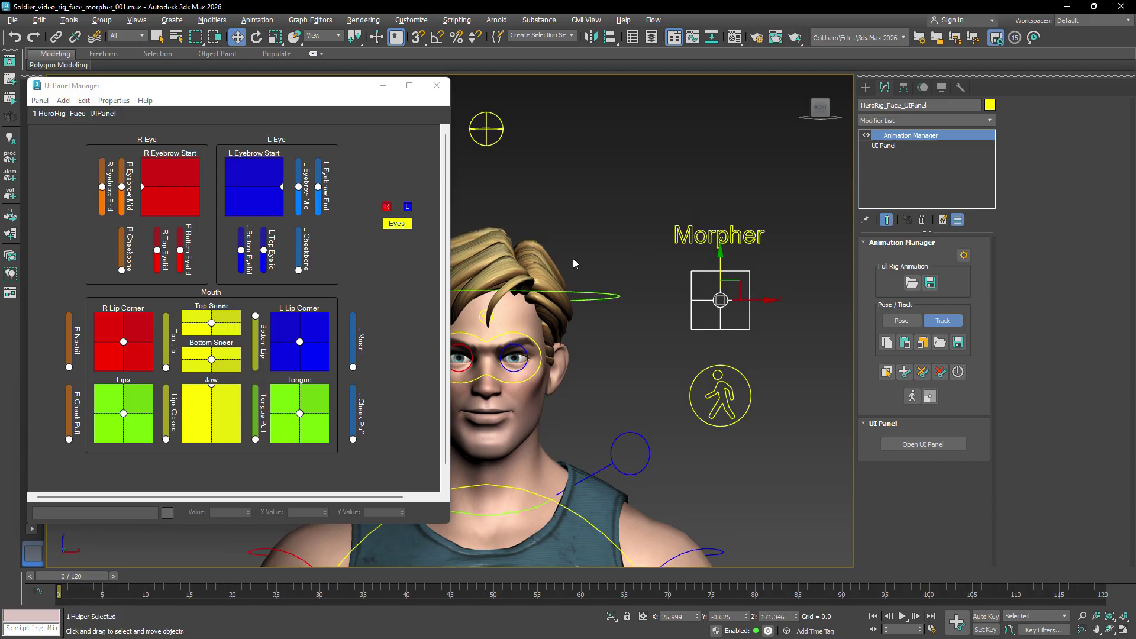
scroll(694, 201, up, 5)
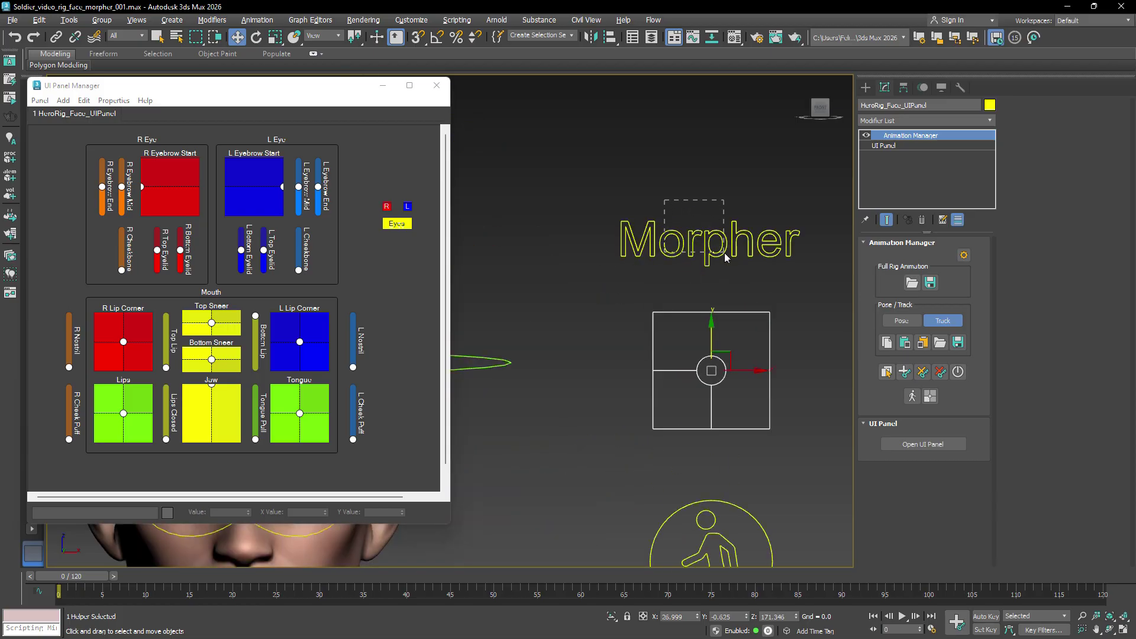
Step: Copy the Morpher modifier from the Morpher shape and paste it onto Hero_Head's Editable Poly, below TurboSmooth
click(744, 246)
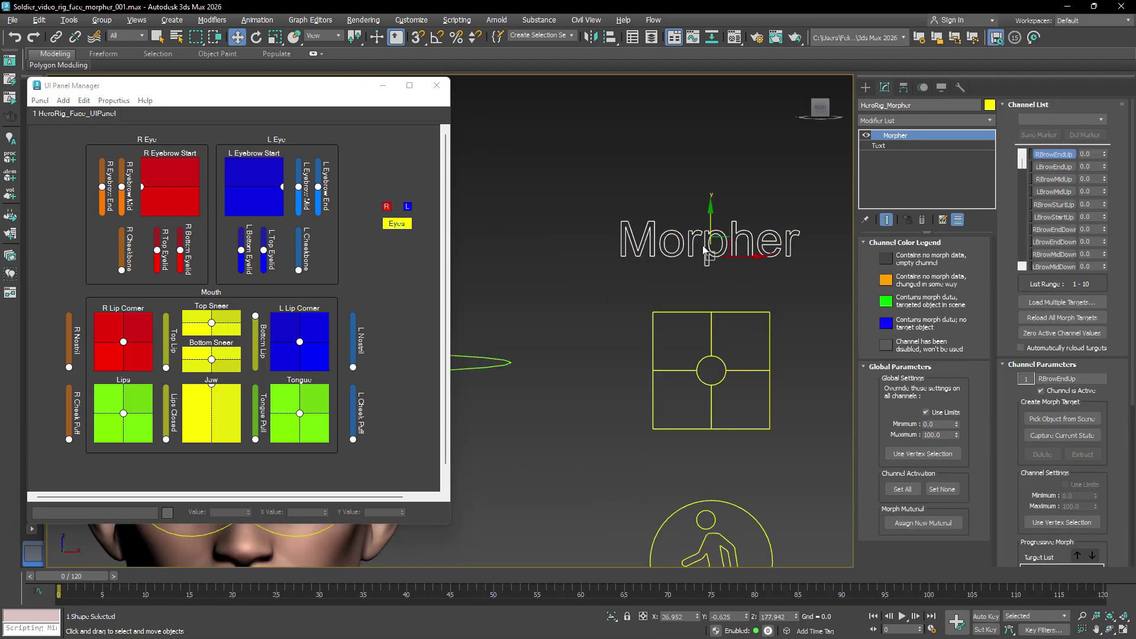
scroll(790, 241, down, 5)
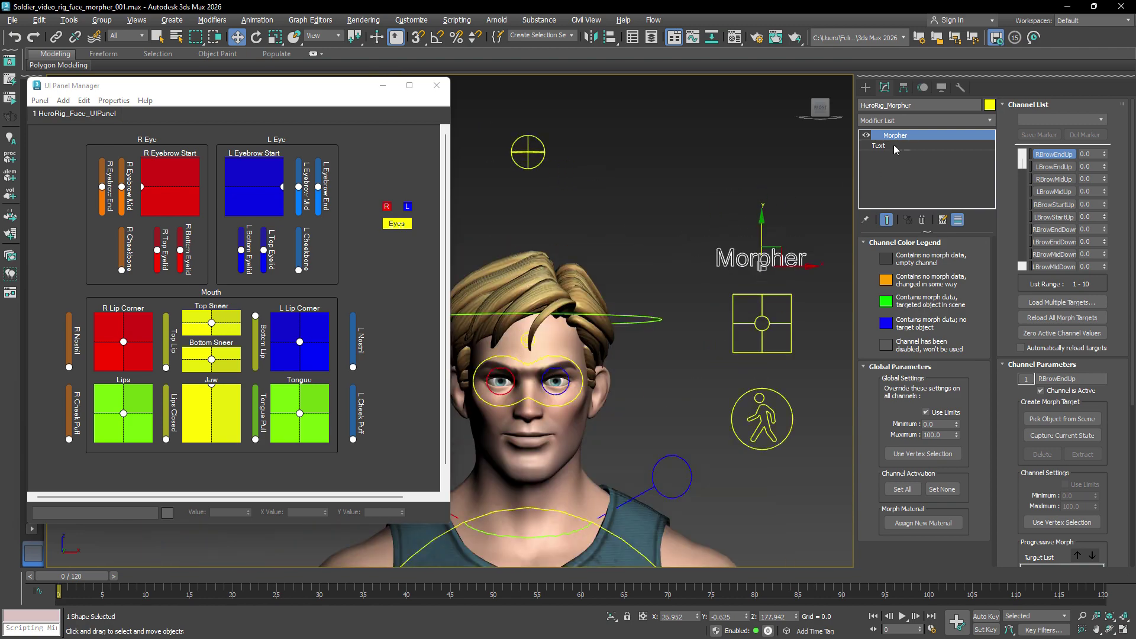
right_click(896, 139)
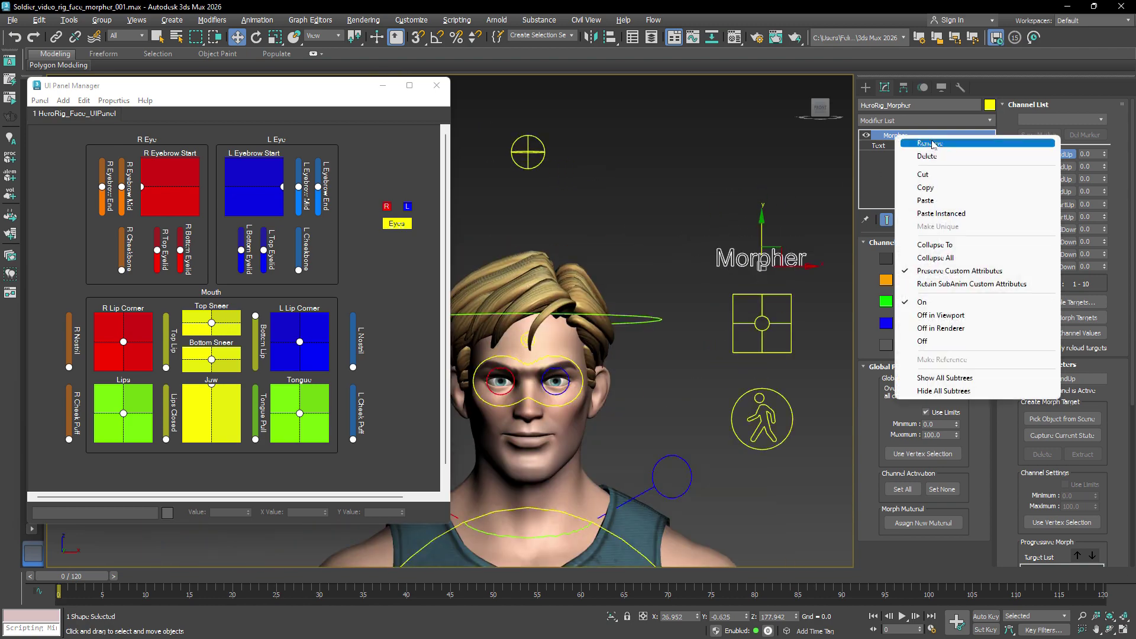
click(924, 188)
middle_drag(592, 374, 622, 328)
click(608, 361)
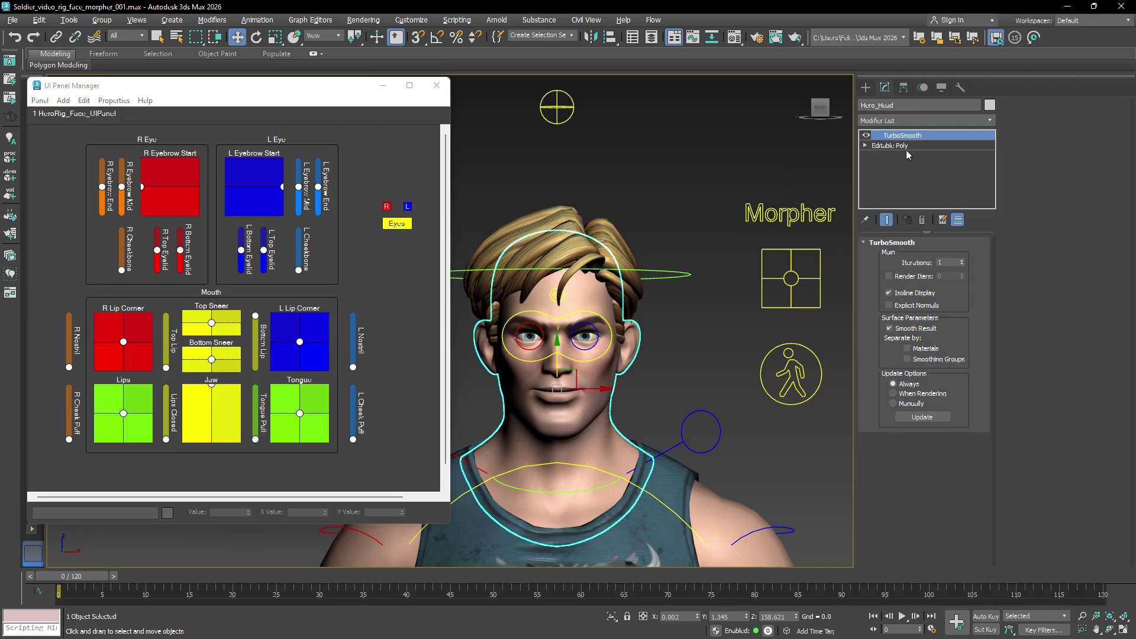
click(905, 145)
right_click(905, 145)
click(947, 208)
Step: Show the head's Morpher channels and assign target heads to RBrowEndUp and the second channel
click(902, 135)
scroll(688, 284, down, 4)
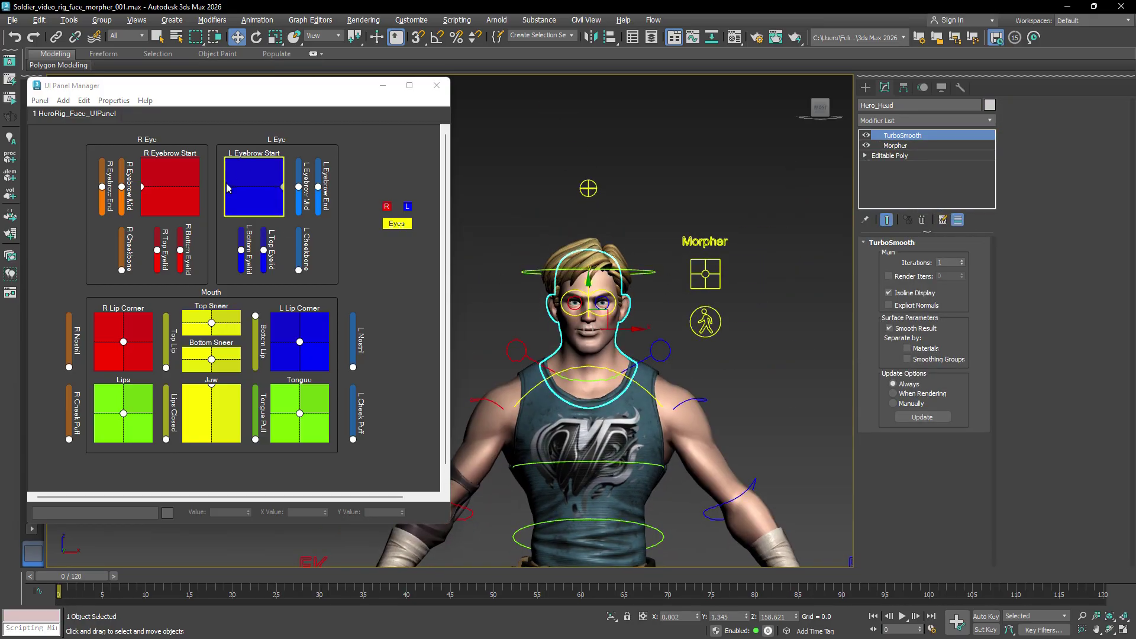
click(915, 148)
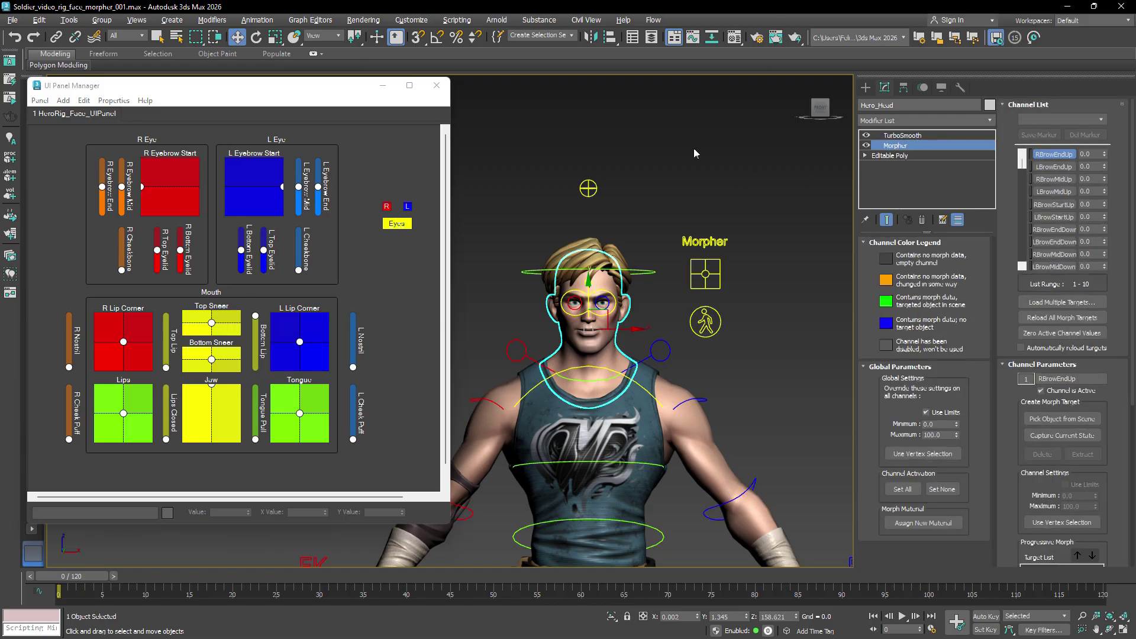
scroll(710, 295, down, 2)
middle_drag(740, 284, 549, 284)
scroll(668, 230, up, 3)
click(1082, 161)
click(552, 267)
right_click(1054, 167)
click(1068, 174)
click(546, 414)
Step: Pick target heads from the scene for the RBrowMidUp, LBrowMidUp and RBrowStartUp channels
right_click(1049, 179)
click(1063, 187)
click(644, 261)
right_click(1054, 192)
click(1068, 200)
click(644, 408)
right_click(1051, 204)
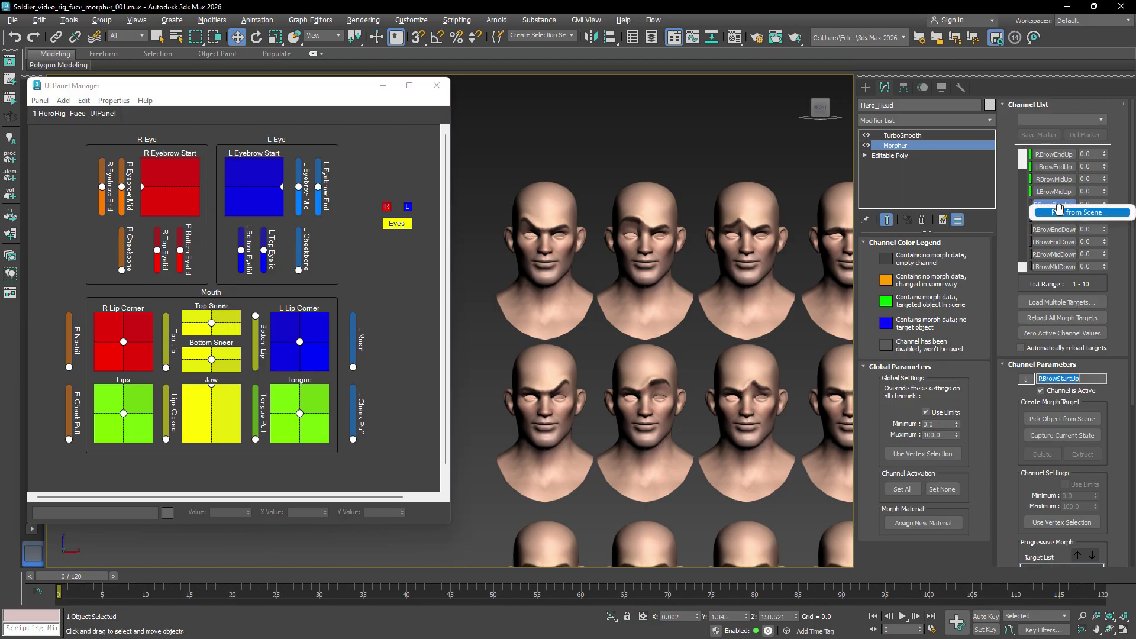
click(1064, 212)
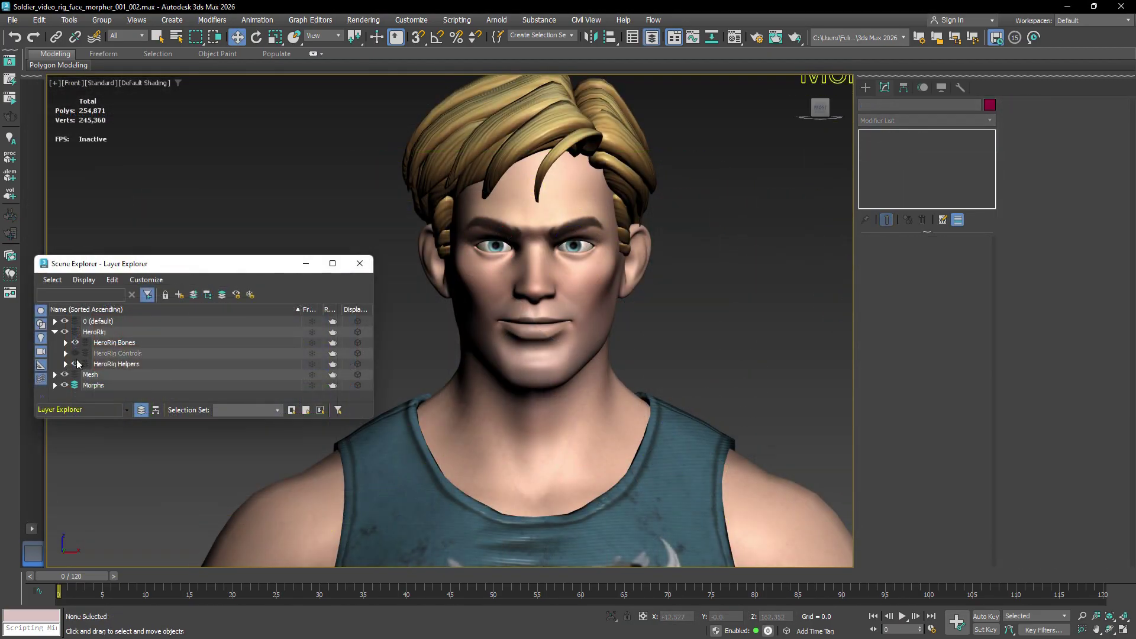
Step: Hide the HeroRig Helpers layer and add a Skin modifier above Morpher on the head
click(75, 364)
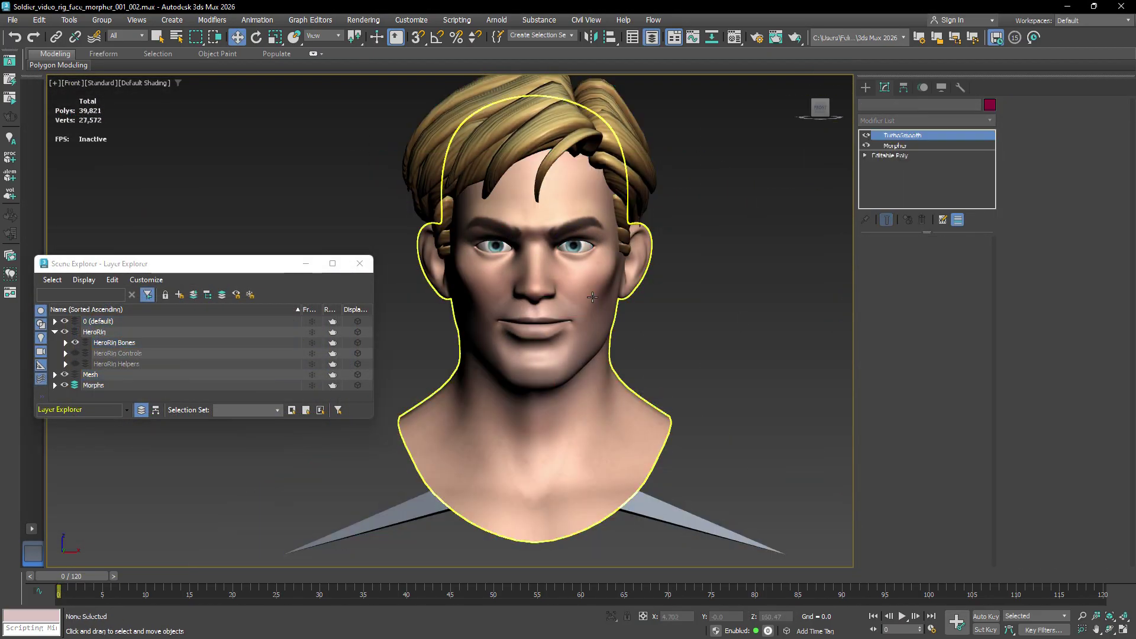
click(591, 297)
click(989, 121)
click(914, 366)
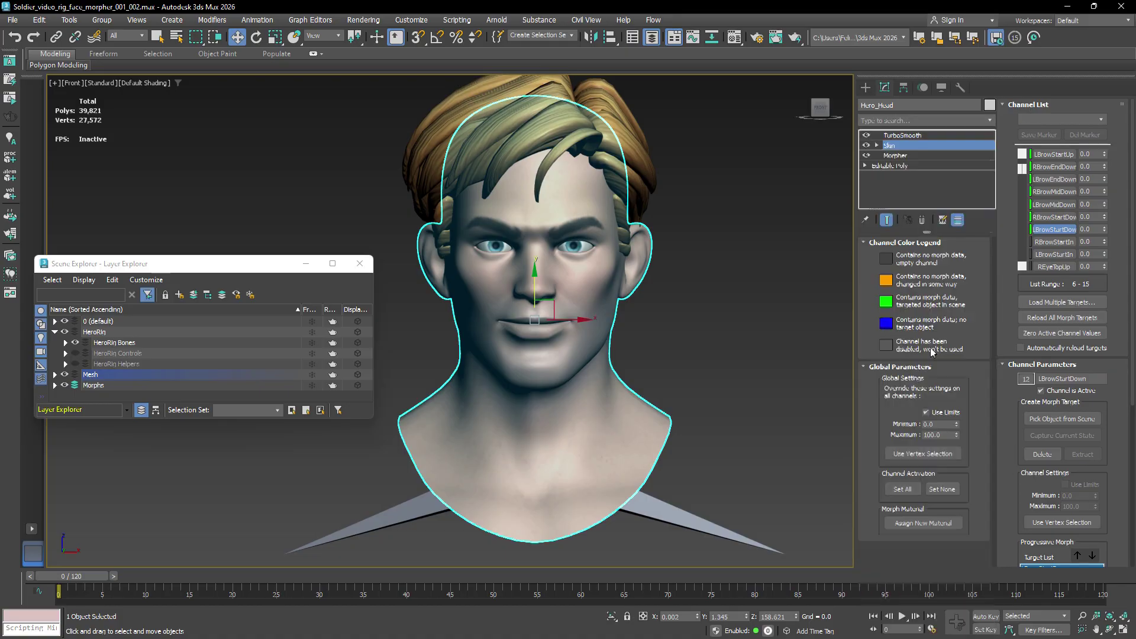
Step: Add all eight HeroRig bones to the Skin through the Select Bones dialog
click(917, 407)
click(80, 164)
click(148, 175)
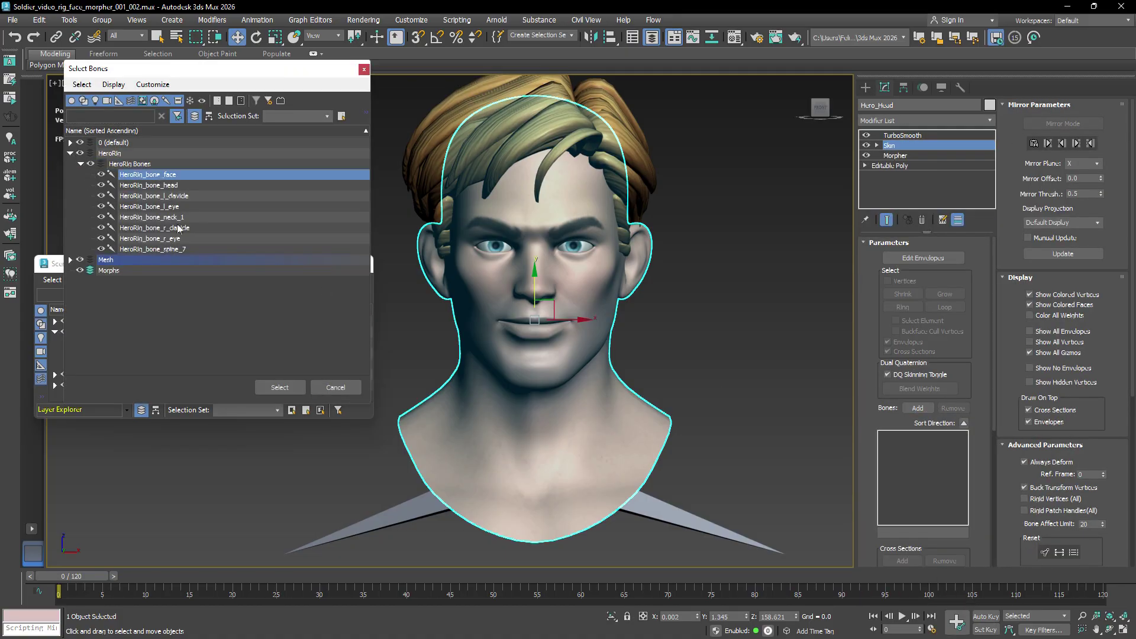
shift+click(169, 248)
click(279, 387)
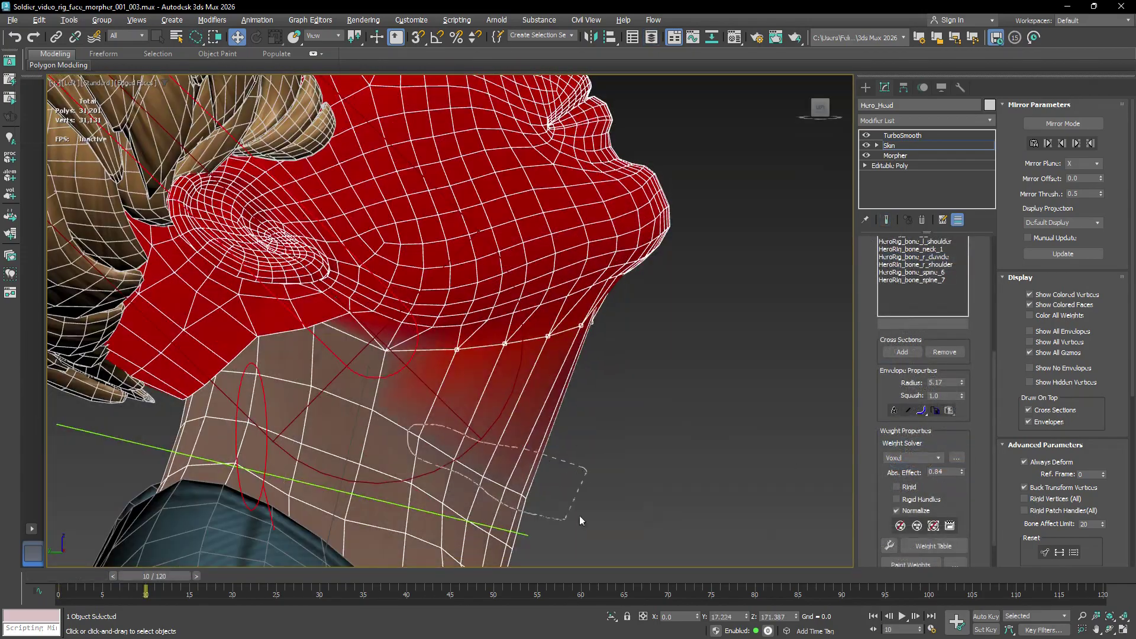
Step: Select the neck bone's envelope and lower its Abs. Effect to soften the neck weighting
click(520, 388)
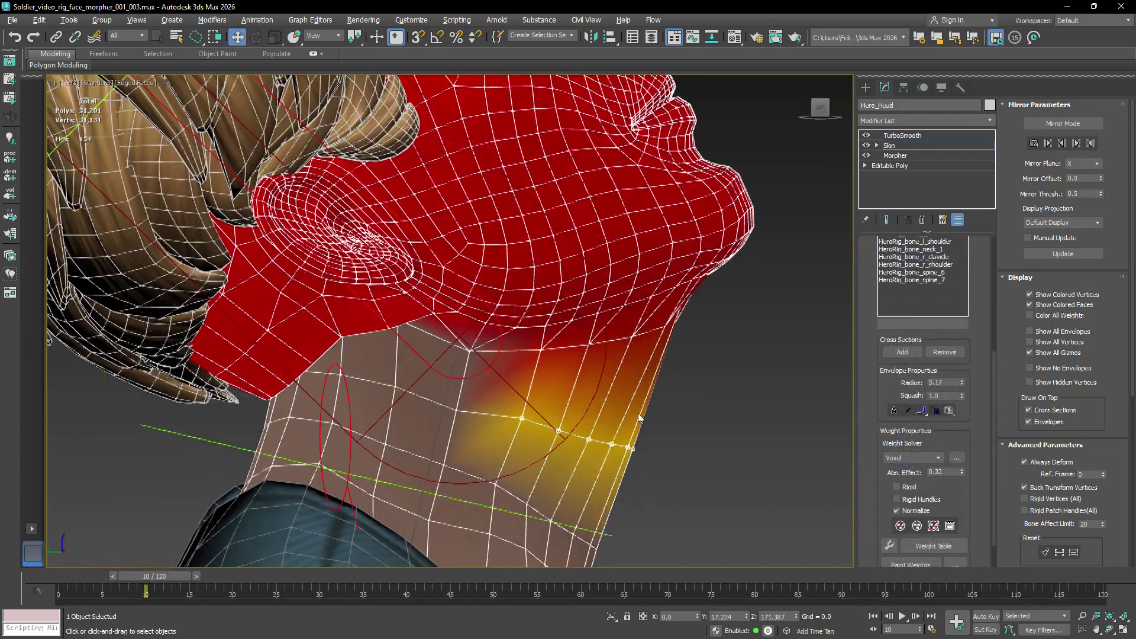
drag(124, 576, 247, 576)
drag(960, 471, 961, 469)
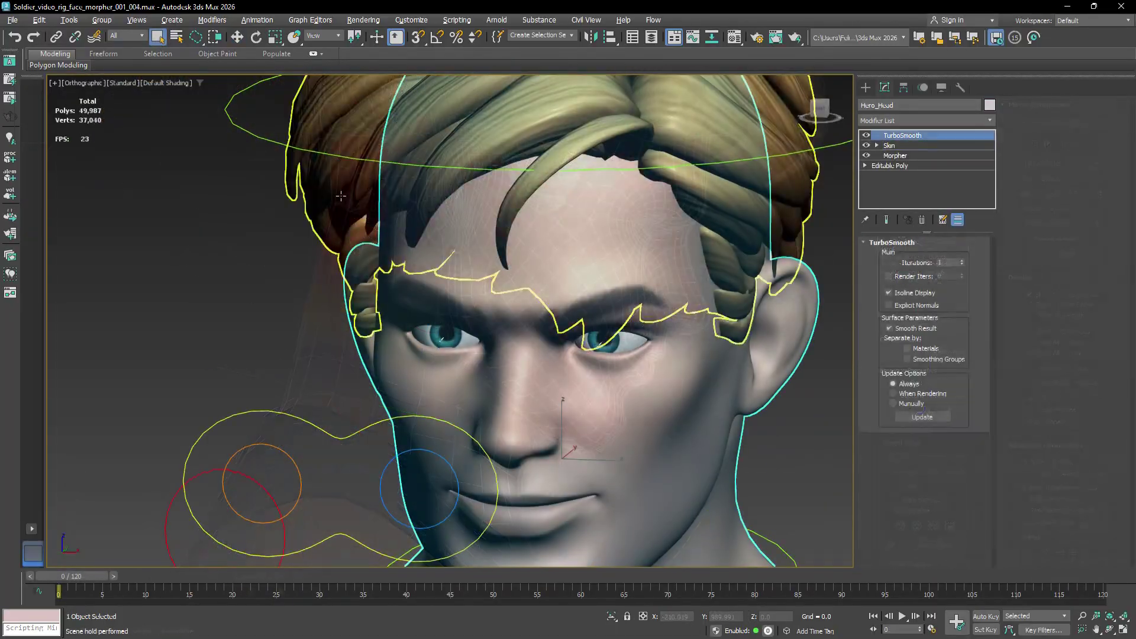
Step: Select one eyeball, zoom in to check its mesh in wireframe, then return to shaded display
right_click(409, 219)
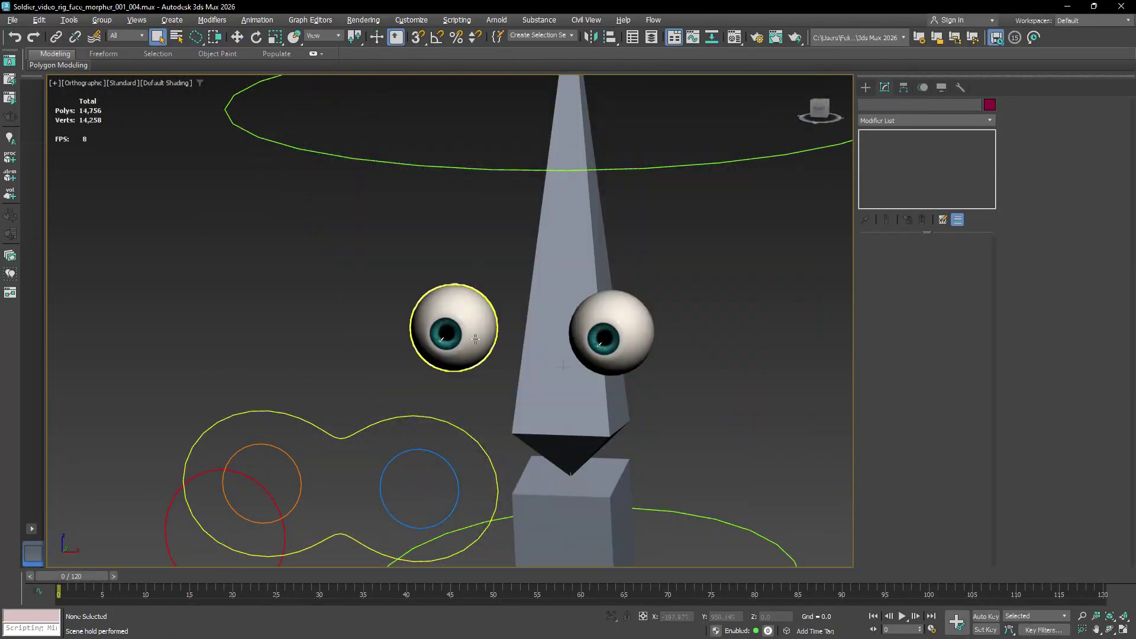
click(475, 338)
scroll(475, 338, up, 8)
key(F3)
scroll(249, 235, up, 6)
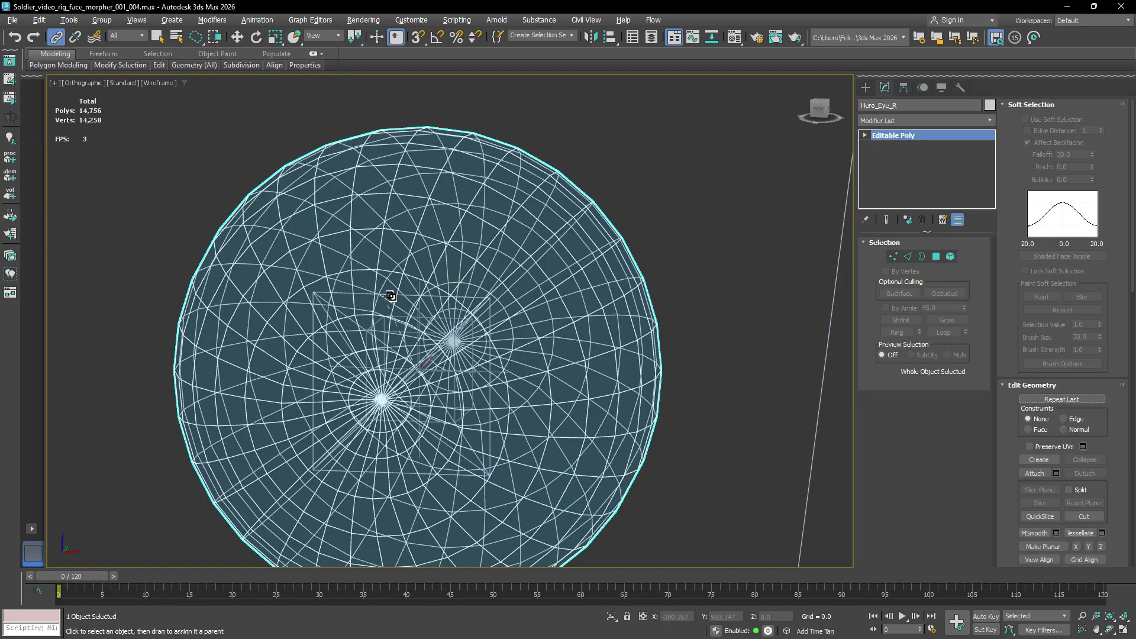
key(F3)
scroll(437, 293, down, 6)
Step: Select the other eyeball and inspect it up close in wireframe
click(609, 317)
scroll(665, 355, up, 6)
key(F3)
scroll(694, 292, up, 8)
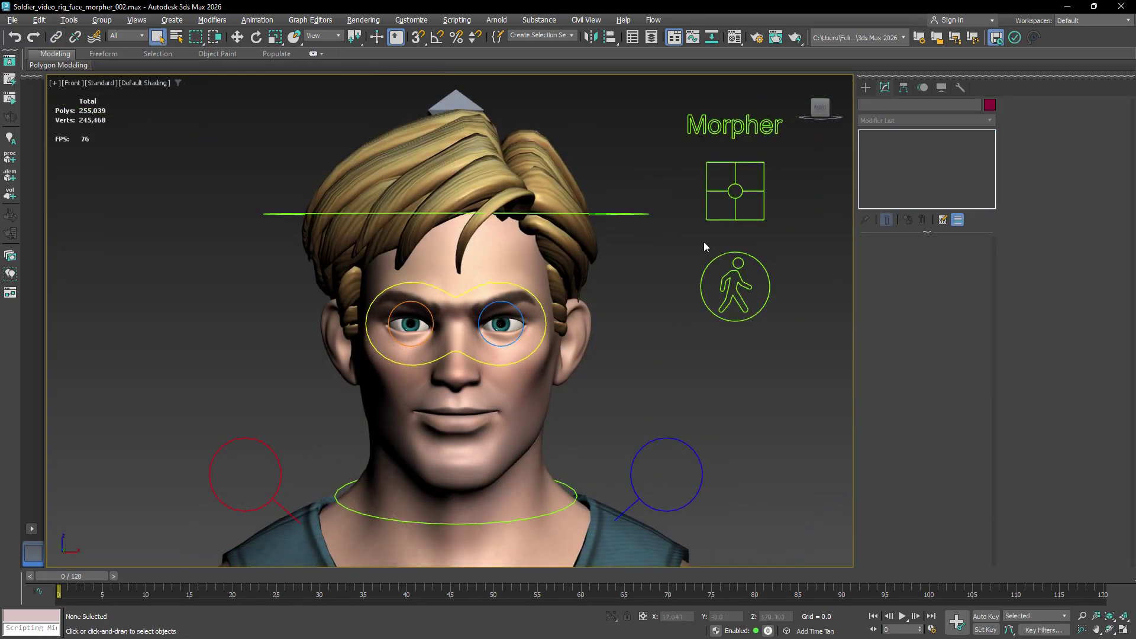
Step: Open the face rig's slider panel from its UI panel helper, with the head beside it
middle_drag(750, 257, 784, 268)
click(771, 231)
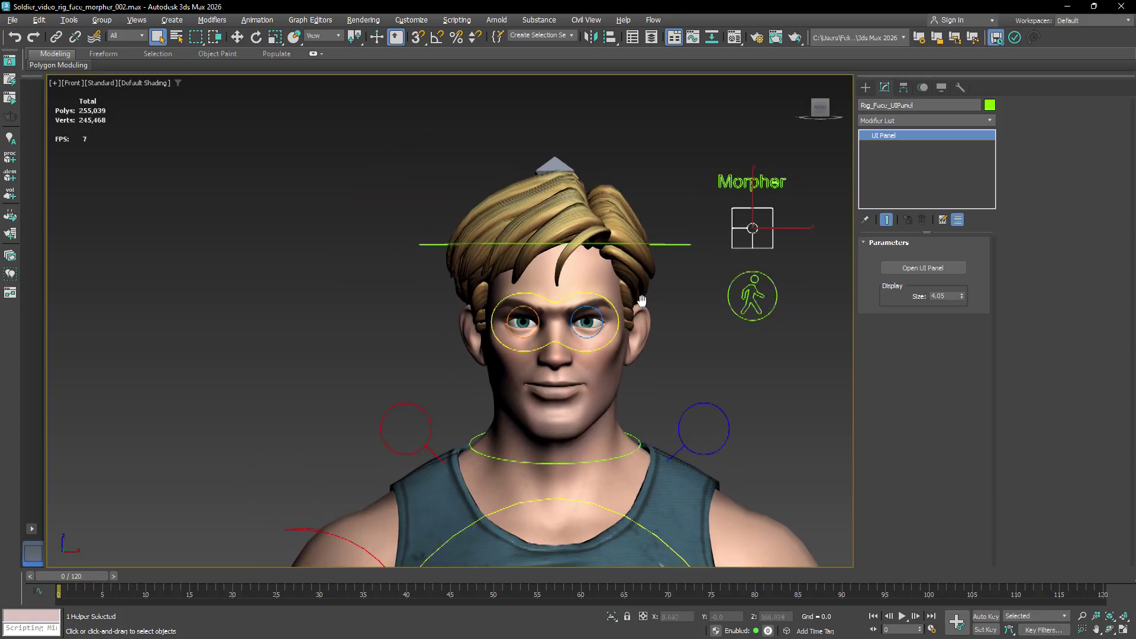
click(923, 267)
middle_drag(574, 260, 674, 249)
Step: Shape the right brow, then lower both eyebrow start controls together
drag(142, 186, 165, 202)
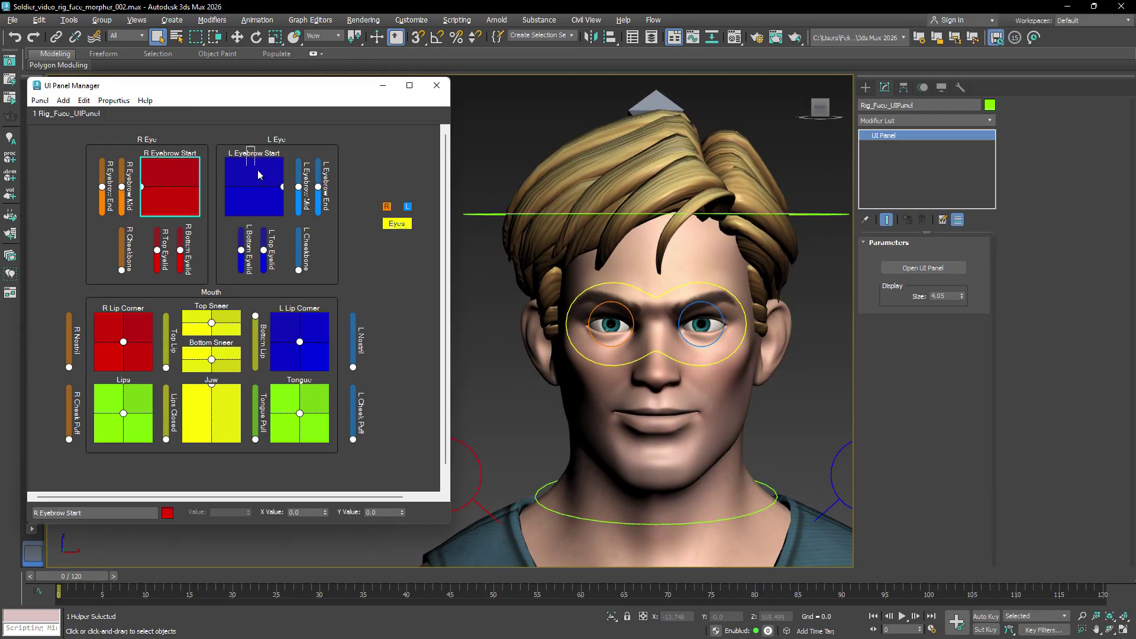
drag(260, 178, 264, 185)
drag(264, 184, 231, 205)
Step: Pull the lip corners into a smile, open the jaw, raise Top Sneer, and adjust the lips
click(297, 327)
mouse_move(139, 344)
mouse_down()
mouse_move(139, 320)
mouse_move(140, 345)
mouse_up()
mouse_move(211, 385)
mouse_down()
mouse_move(194, 412)
mouse_move(200, 442)
mouse_move(201, 393)
mouse_up()
mouse_move(211, 322)
mouse_down()
mouse_move(222, 331)
mouse_move(211, 322)
mouse_up()
mouse_move(125, 413)
mouse_down()
mouse_move(152, 435)
mouse_move(132, 422)
mouse_up()
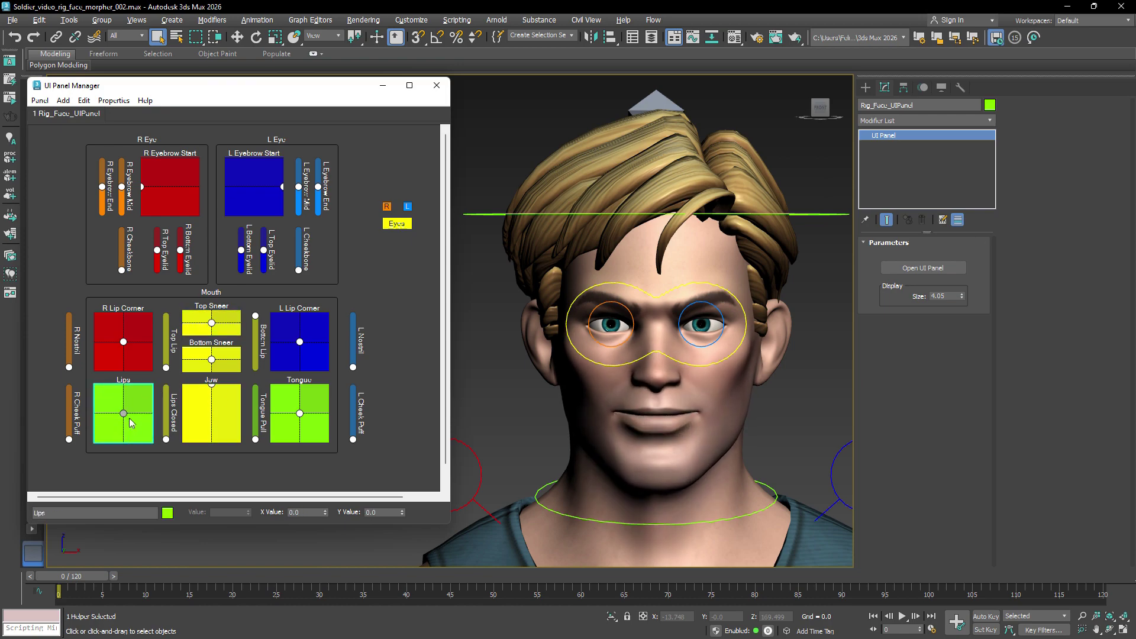
Step: Fine-tune the Jaw, L Eyebrow Mid and L Eyebrow Start controls
click(228, 401)
mouse_move(299, 189)
mouse_down()
mouse_move(299, 177)
mouse_move(298, 189)
mouse_up()
click(267, 210)
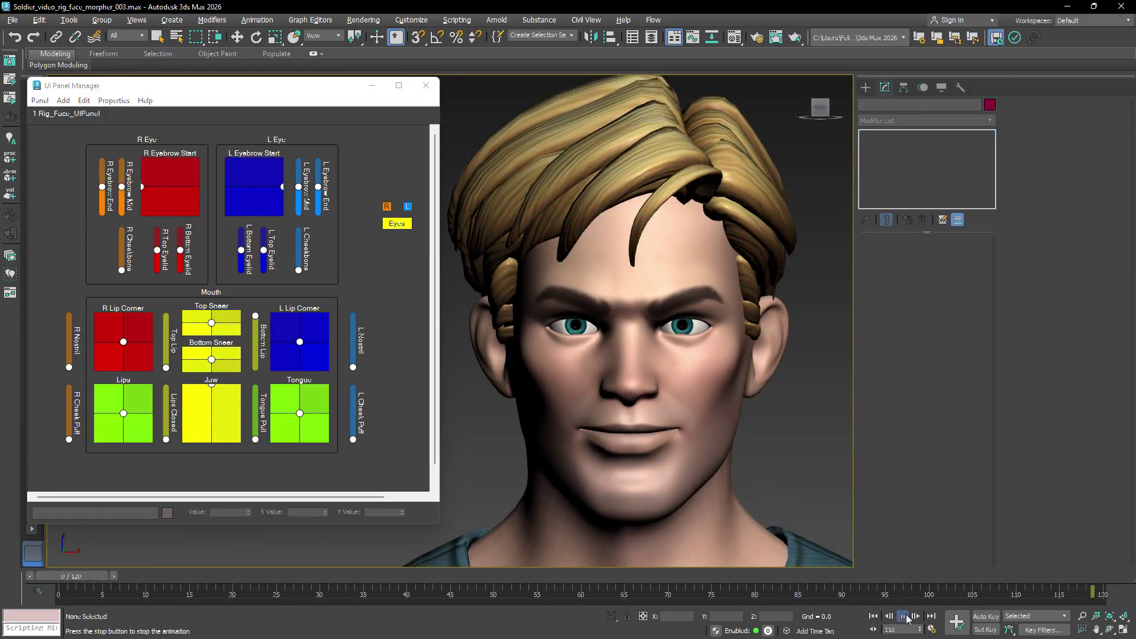